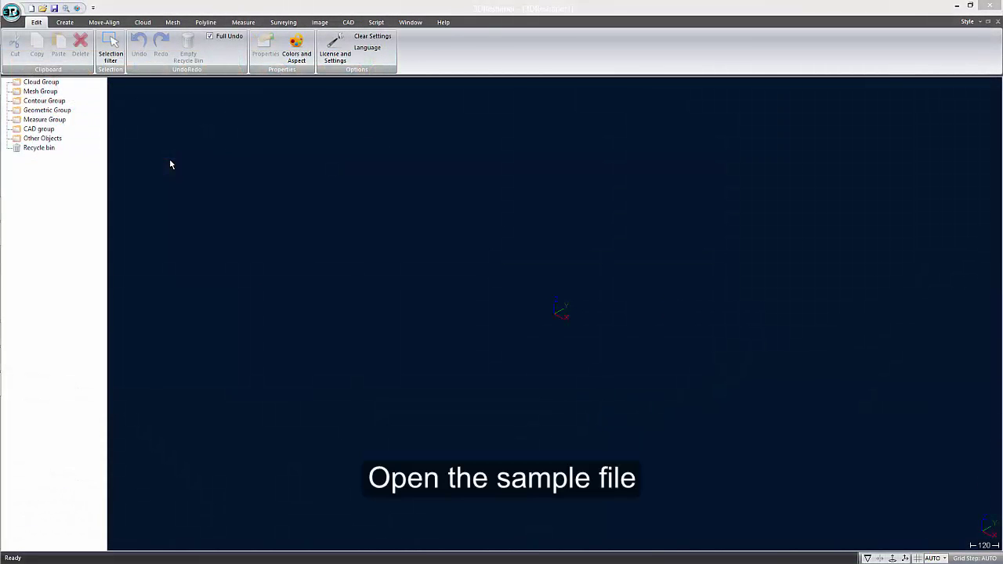
- Open the TankScriptTestData.rsh project from the application menu
left_click(14, 15)
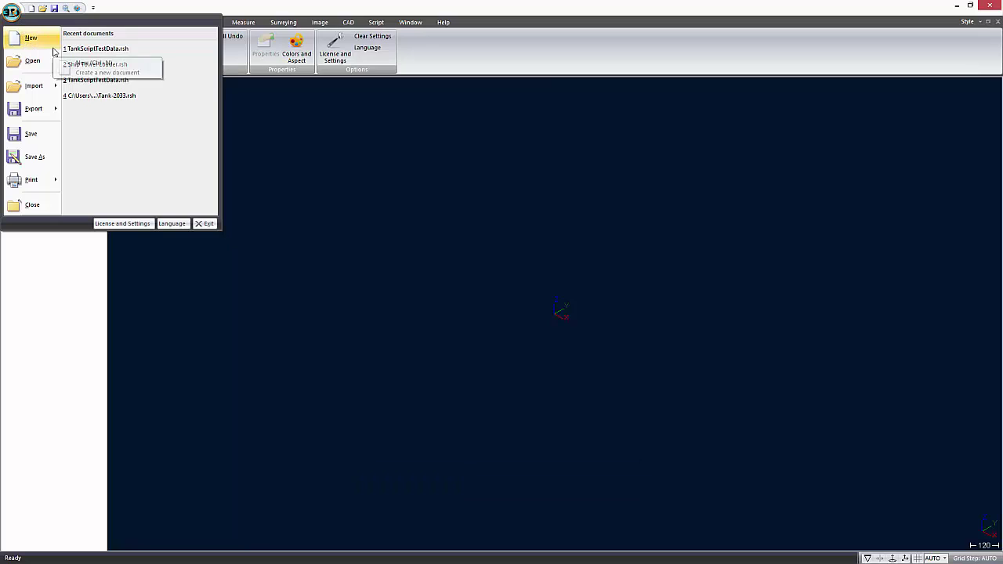
left_click(32, 60)
left_click(477, 155)
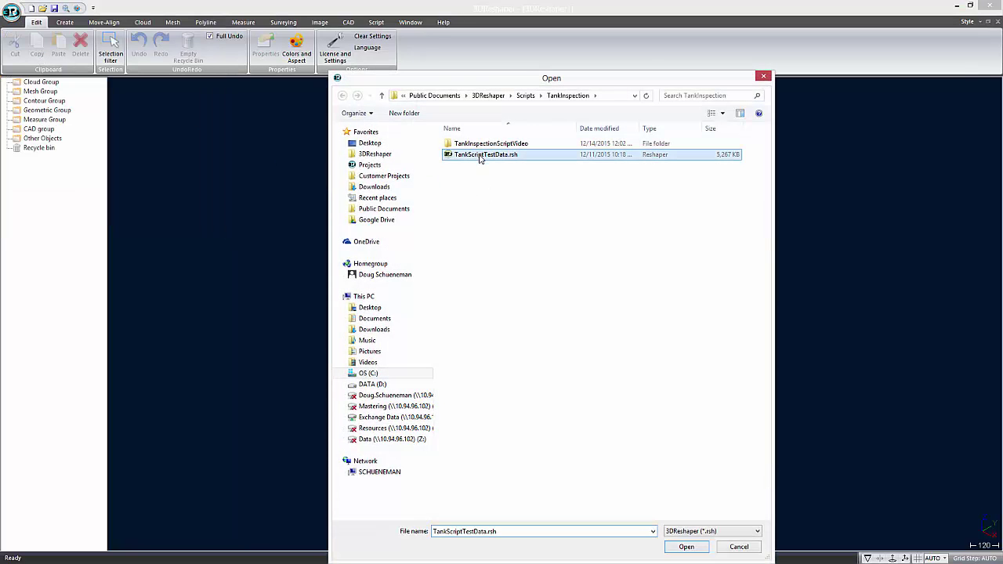
left_click(685, 547)
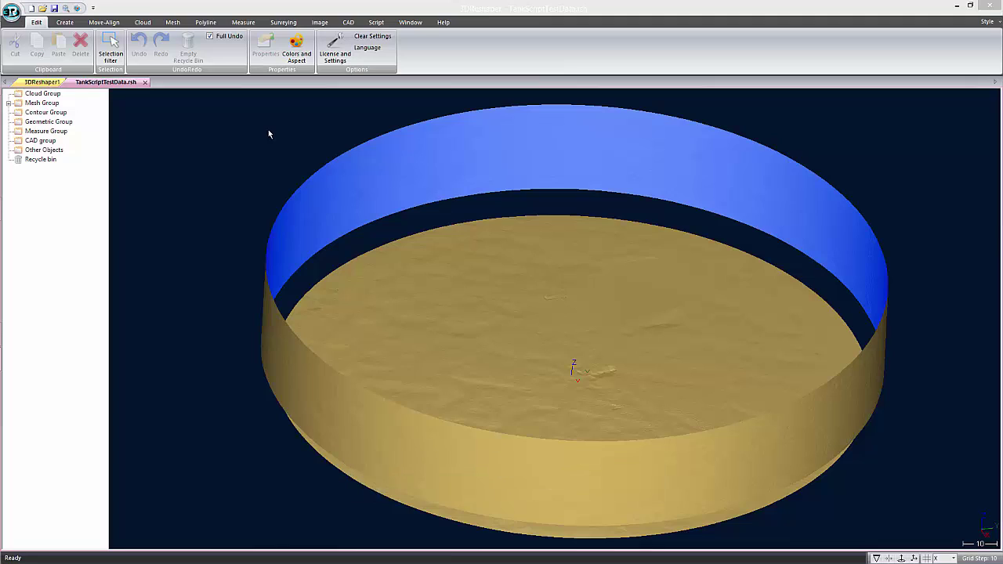
- Load RadialPointsForRadiusInspectionAtGivenHeight.js into the Script tab's editor panel
left_click(376, 23)
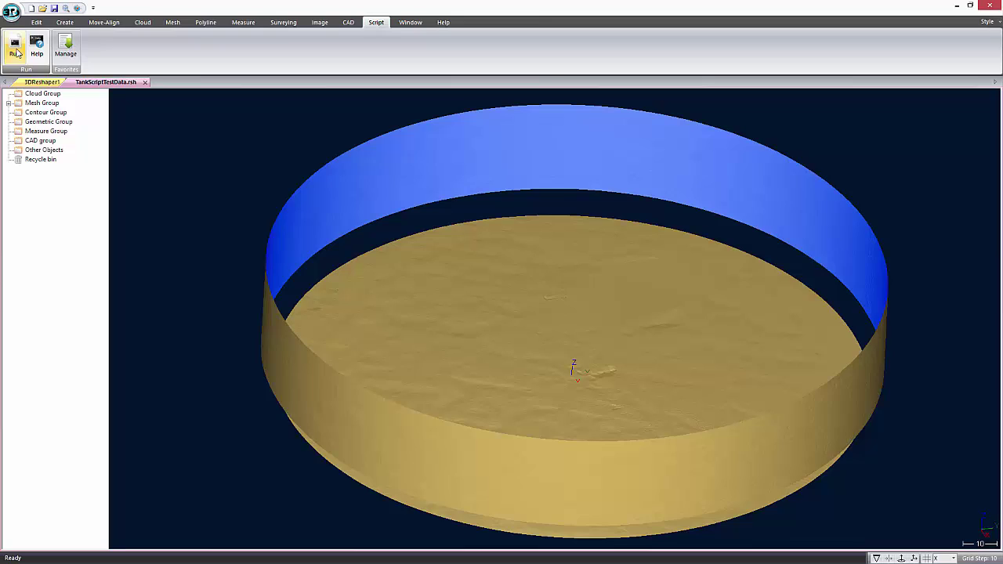
left_click(15, 49)
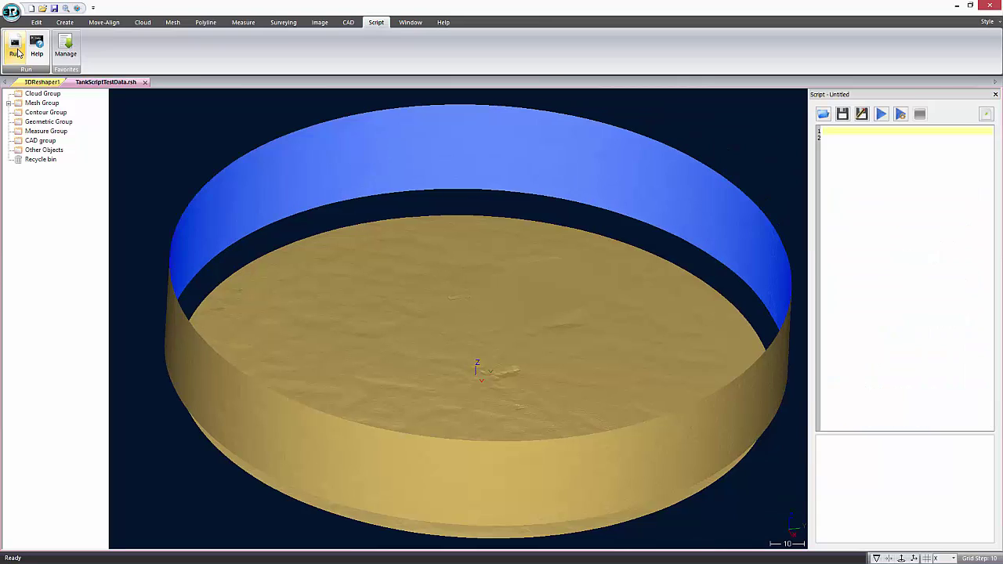
left_click(823, 114)
left_click(535, 166)
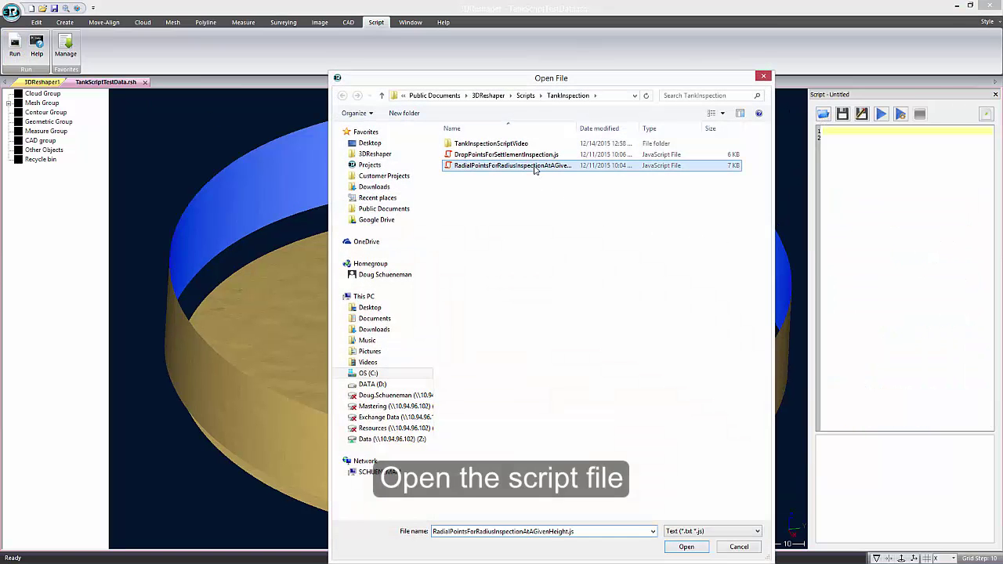
left_click(668, 551)
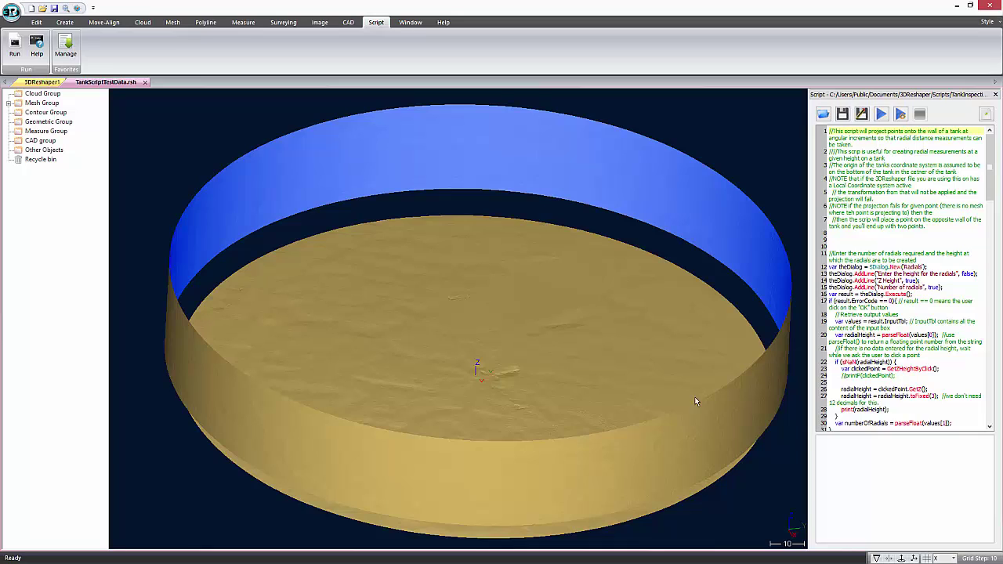
- Run the radial script with Z Height 12 and 36 radials, then highlight the 'No mesh selected' error
scroll(694, 401, "up", 1)
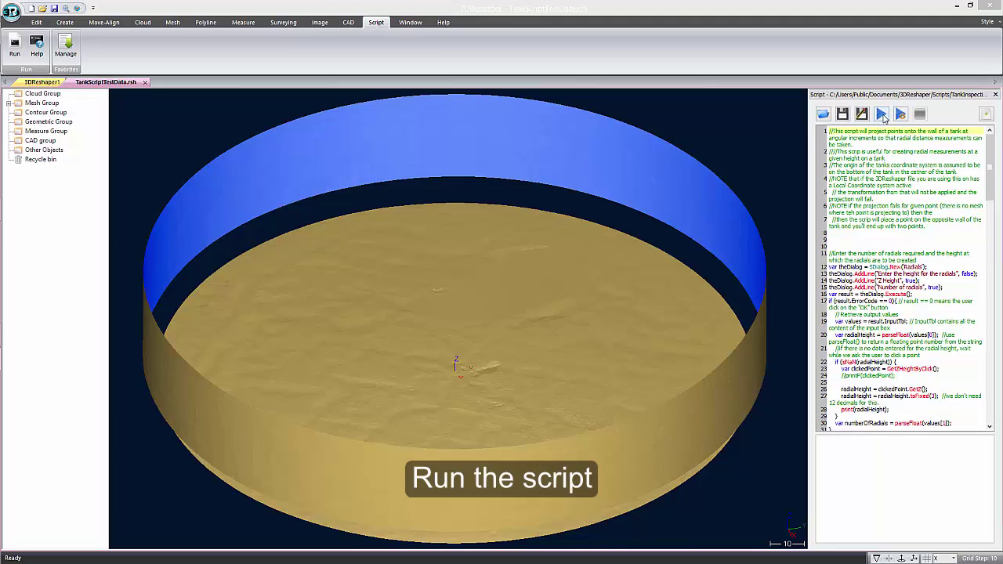
left_click(880, 116)
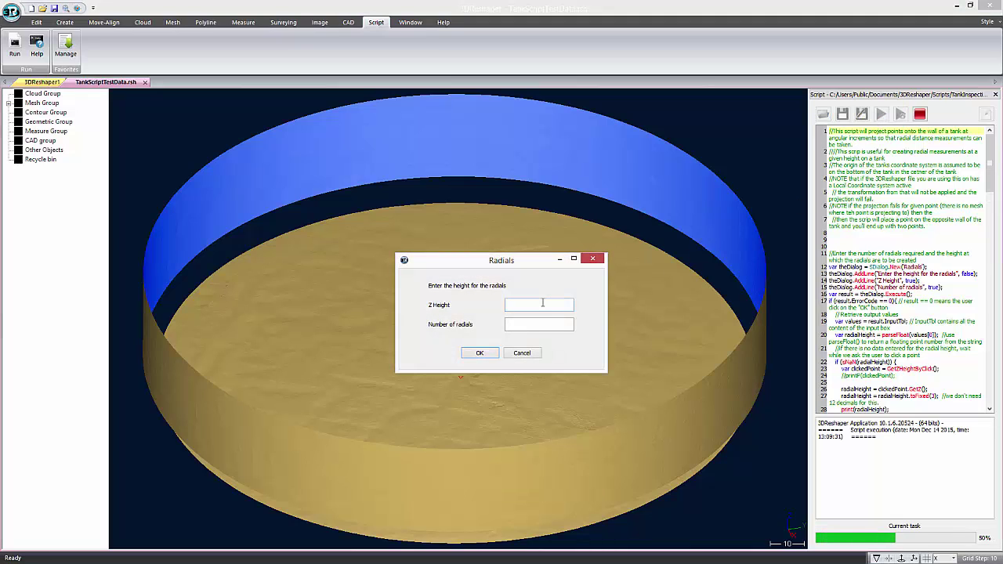
type("12")
left_click(551, 325)
type("36")
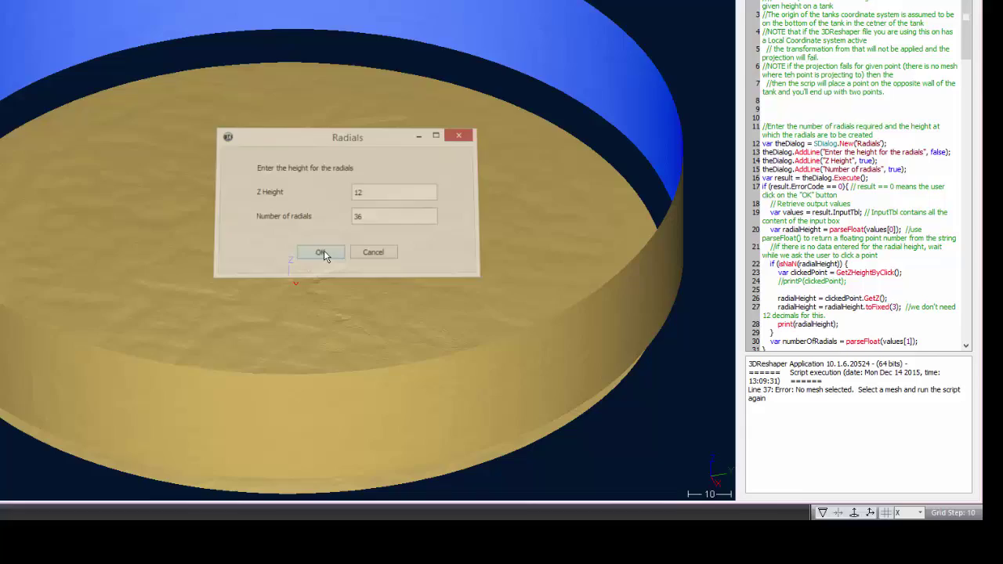
left_click(471, 349)
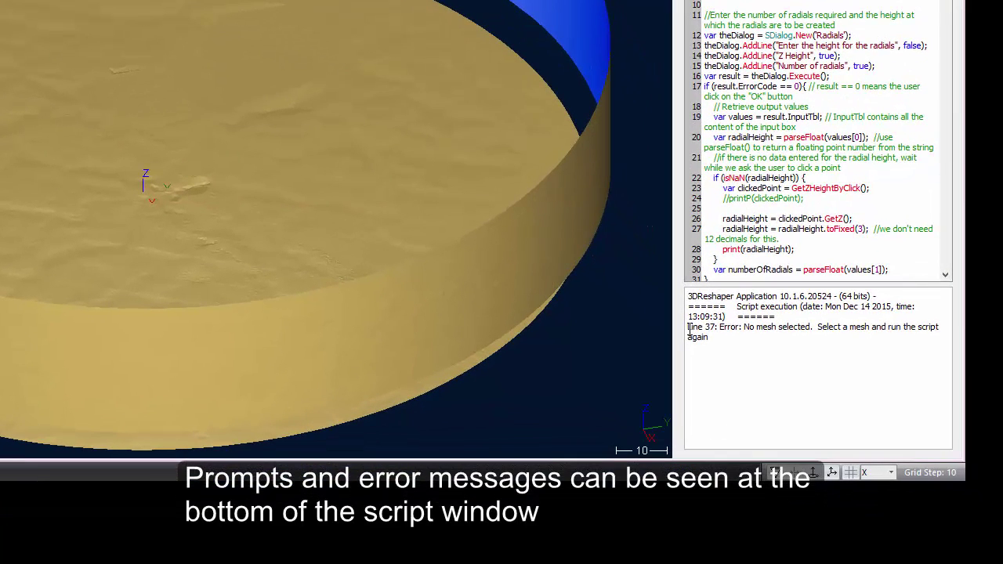
left_click_drag(689, 328, 940, 340)
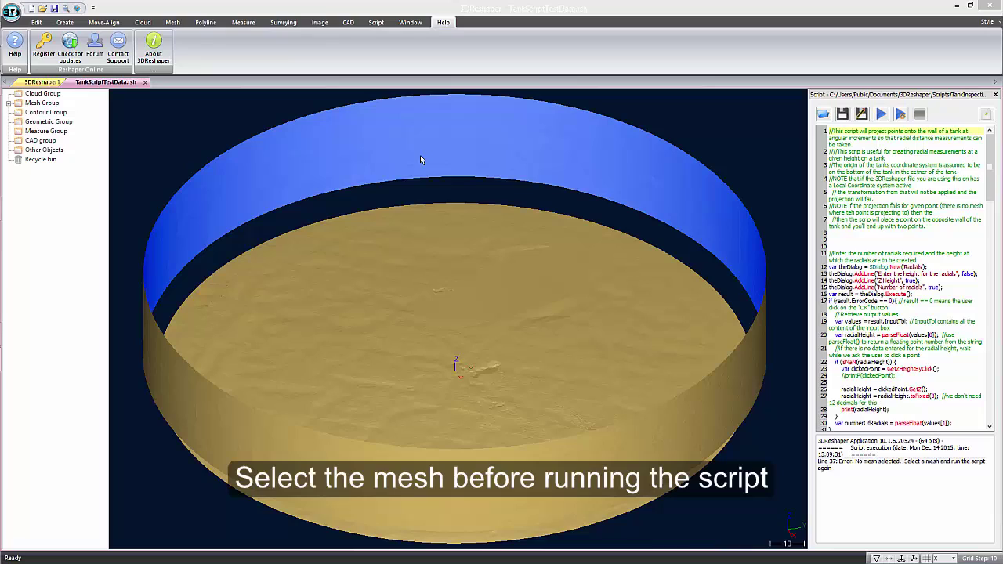
- Select the tank wall mesh and rerun the script with 36 radials
left_click(446, 156)
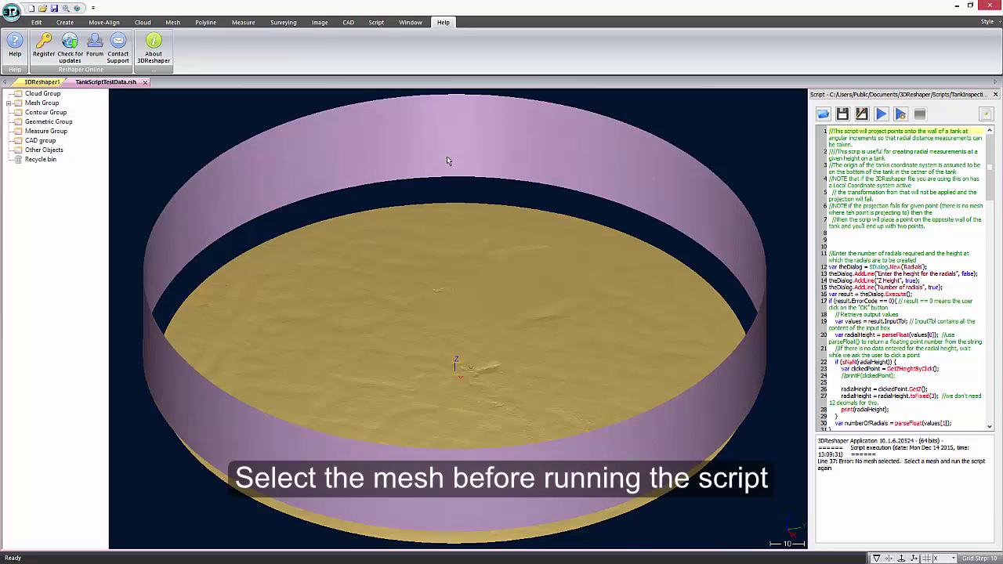
left_click(880, 115)
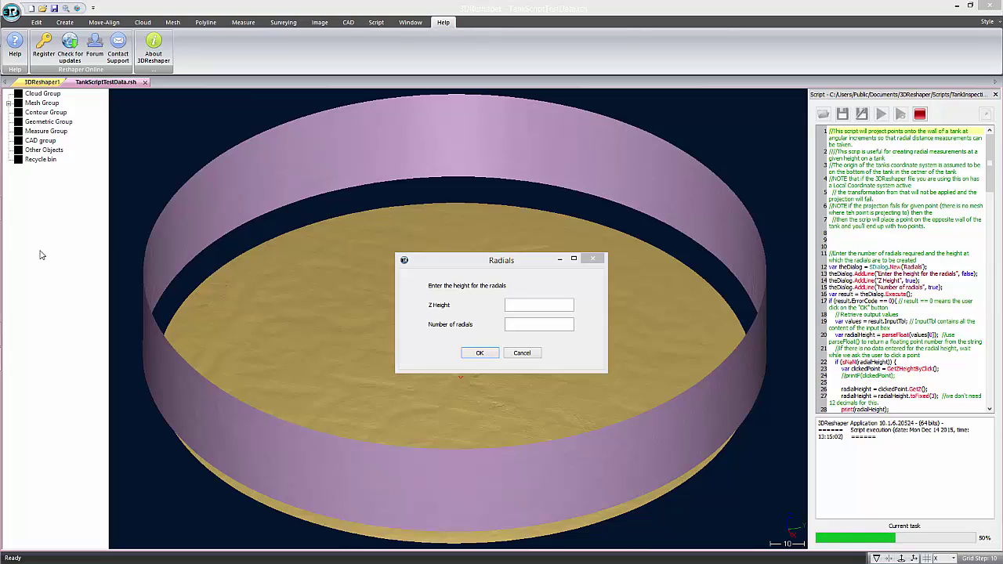
left_click(524, 326)
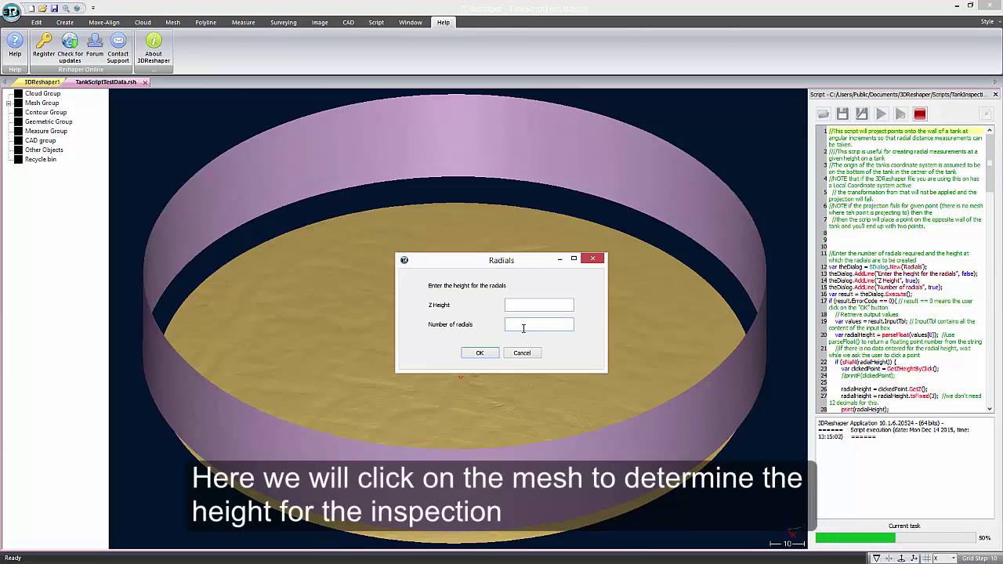
type("36")
left_click(480, 353)
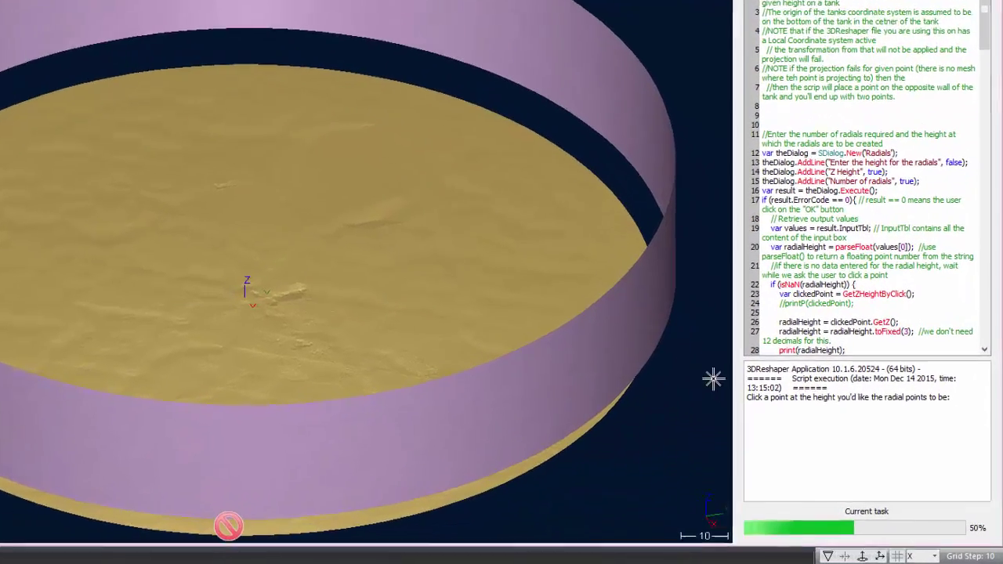
left_click_drag(748, 399, 949, 398)
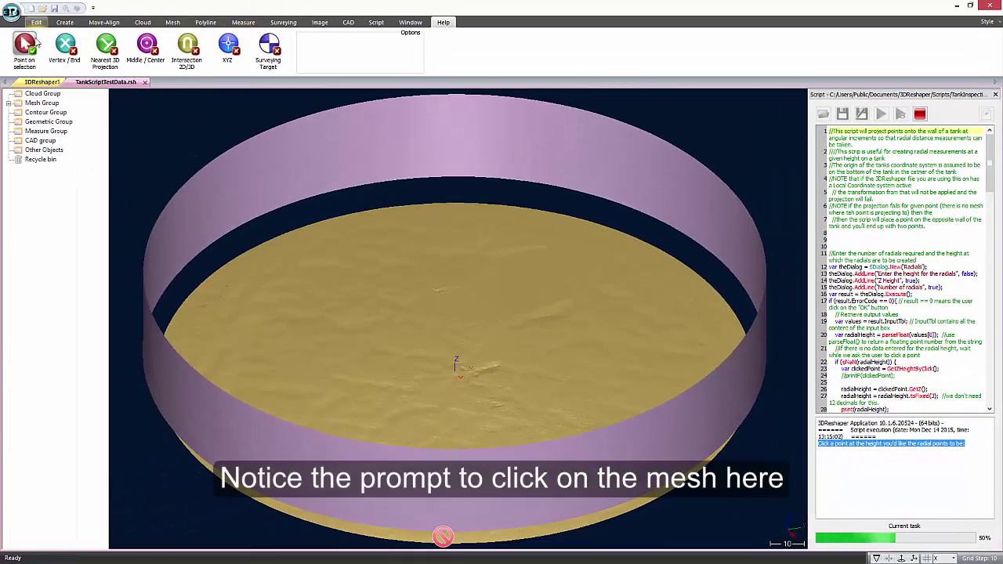
- Pick height 15.732 on the wall and save the report as RadialPoints.csv
left_click(427, 152)
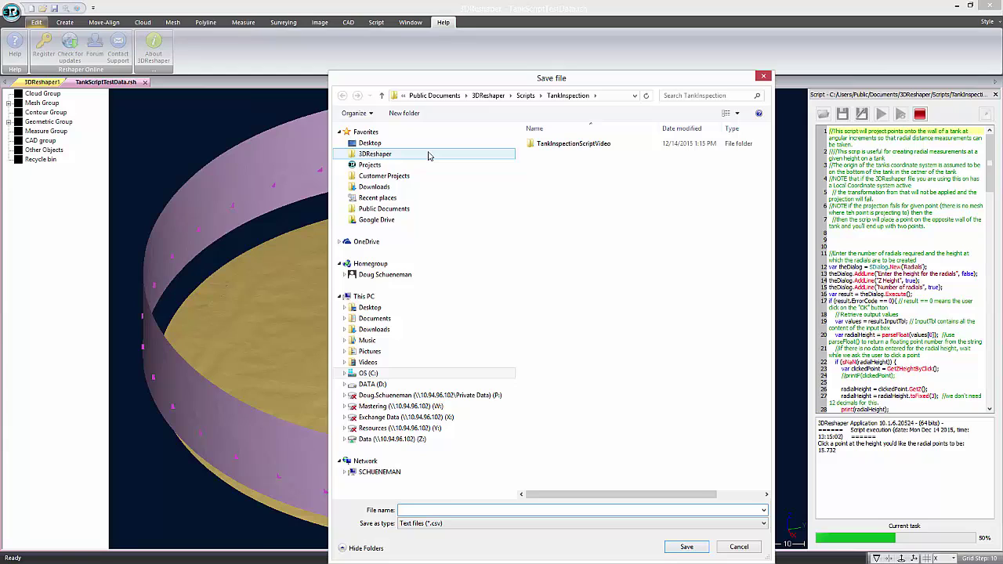
type("R")
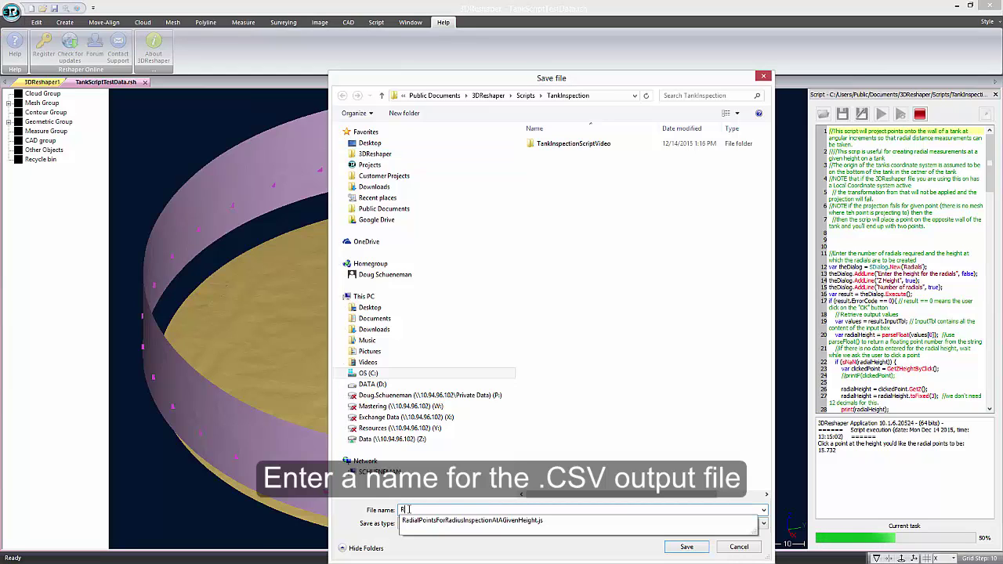
type("adialPoints")
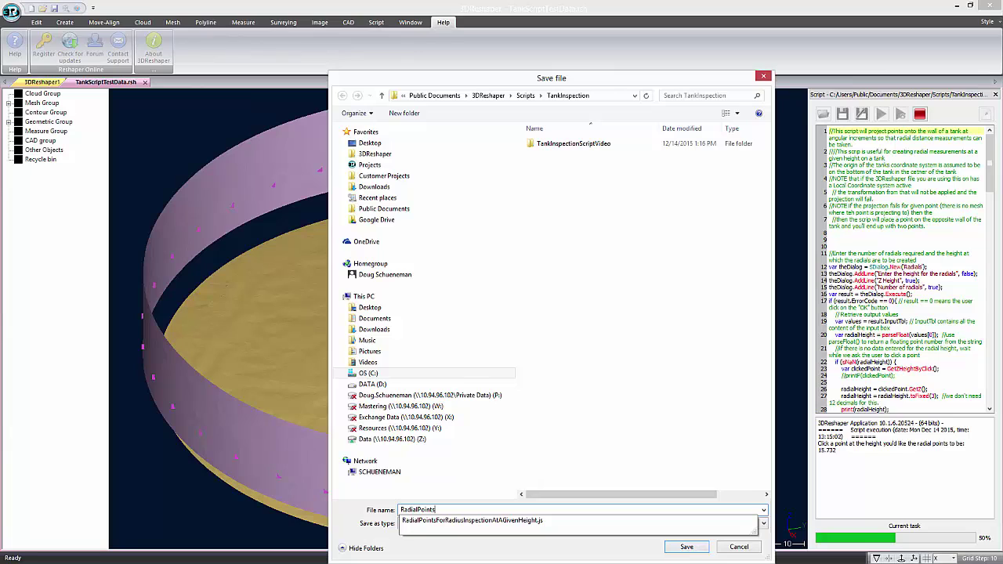
left_click(686, 546)
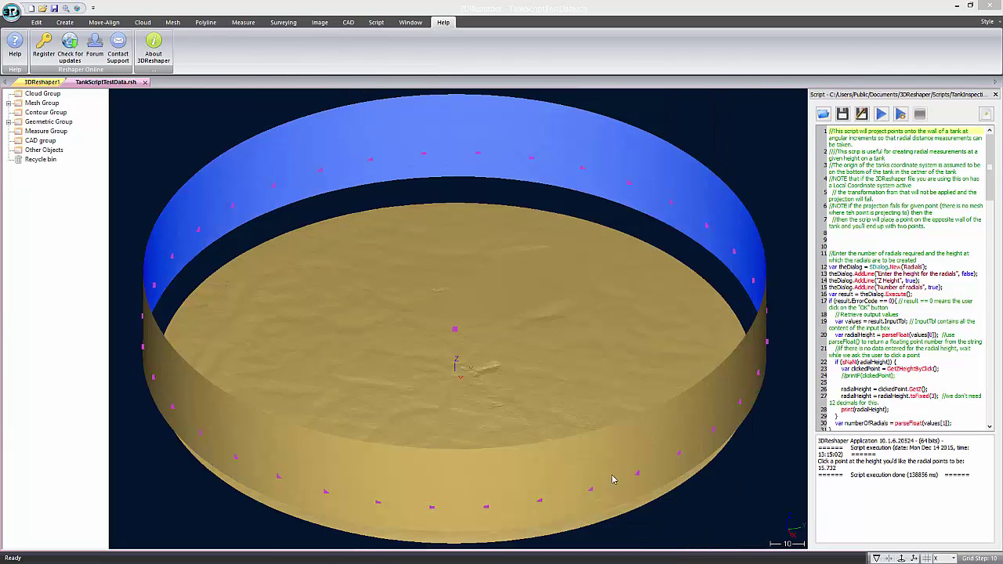
- Open RadialPoints.csv in Excel, autofit column A and select the RADIUS values in column E
key("alt+Tab")
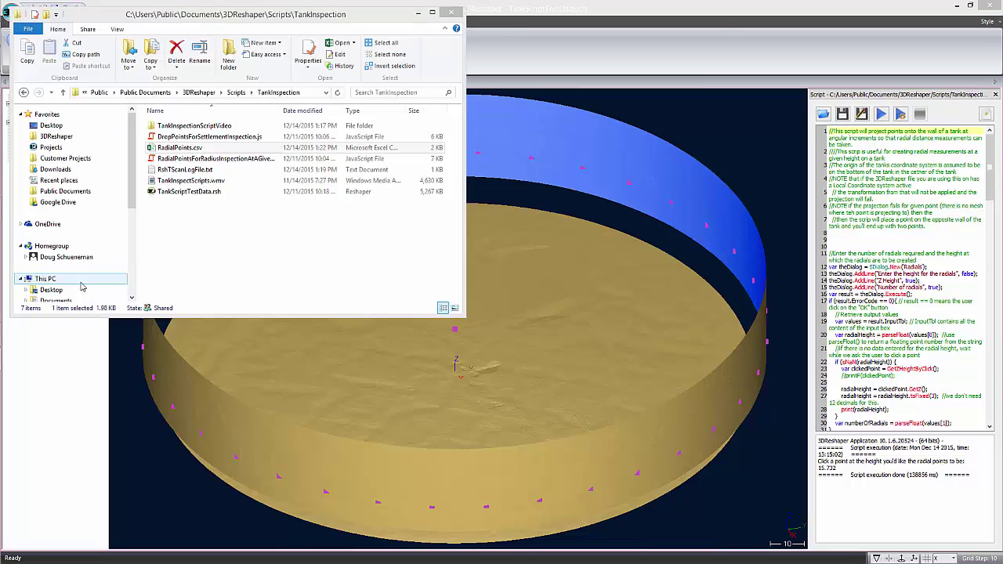
left_click(189, 148)
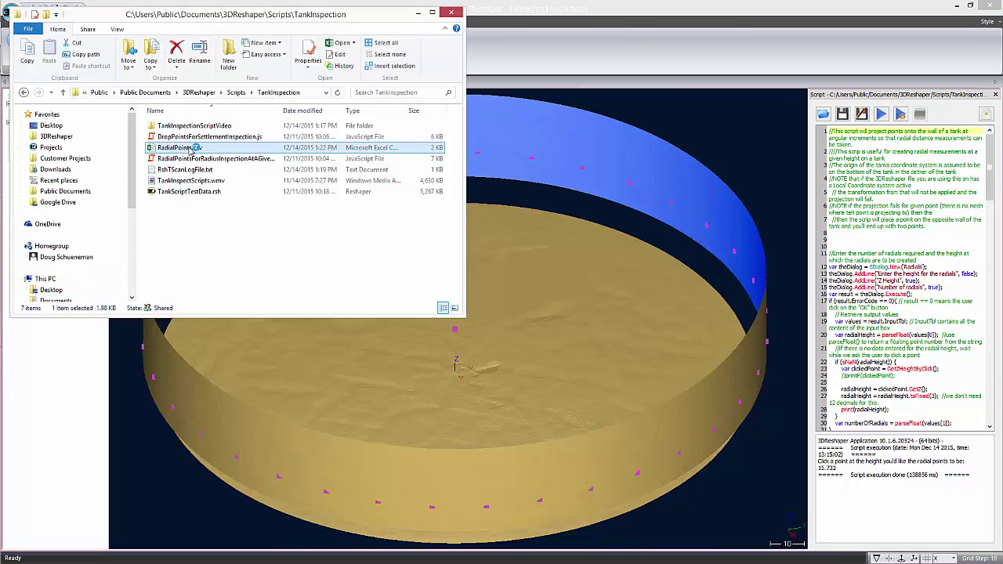
double_click(190, 149)
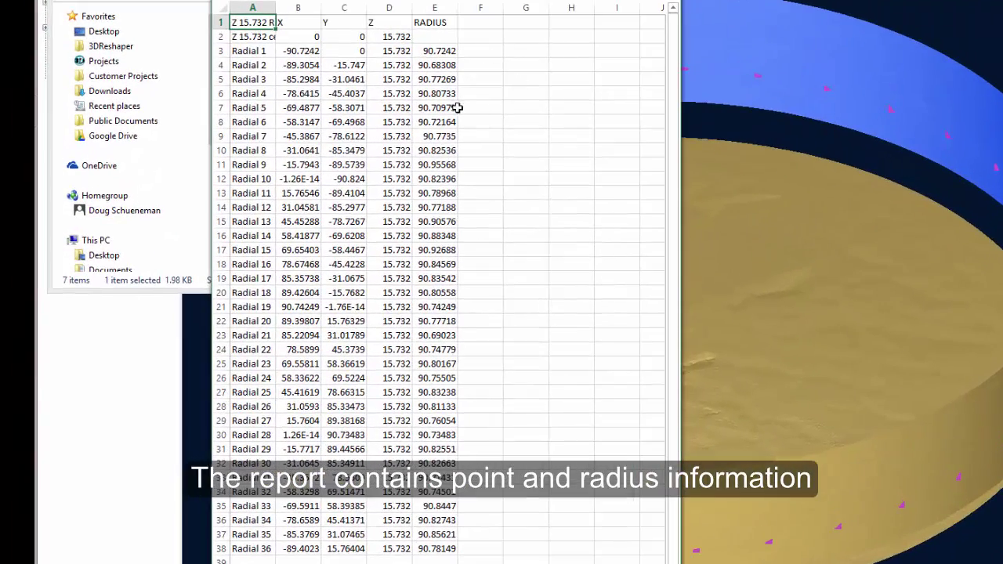
double_click(275, 7)
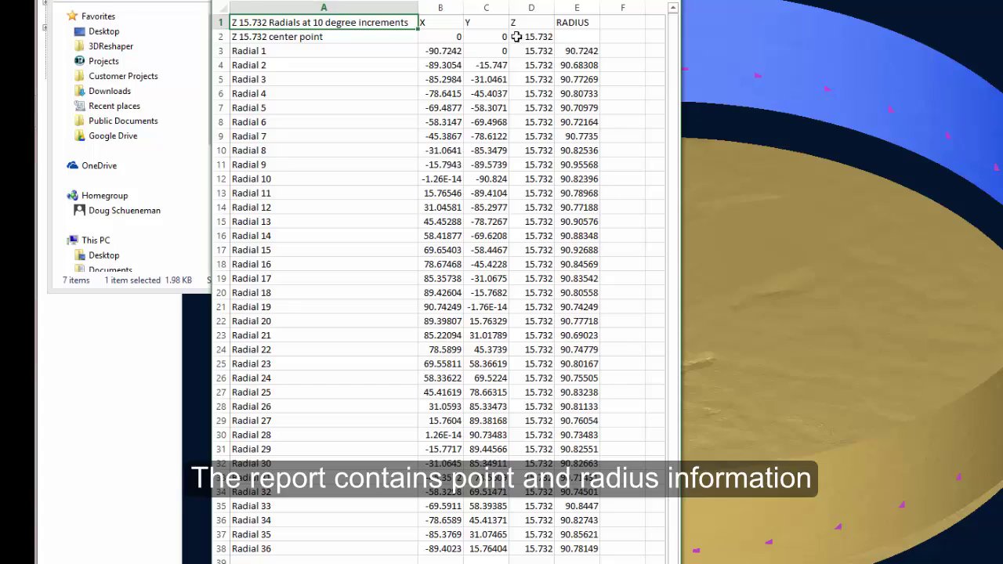
left_click_drag(584, 51, 584, 549)
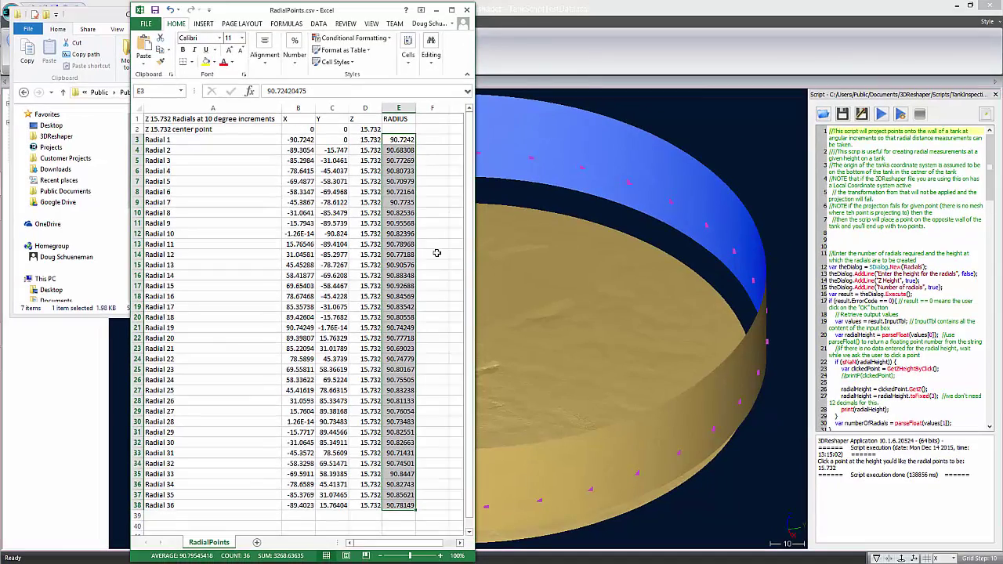
- Expand the Z-15.732 folder and select its center point and all 36 radial points
key("alt+Tab")
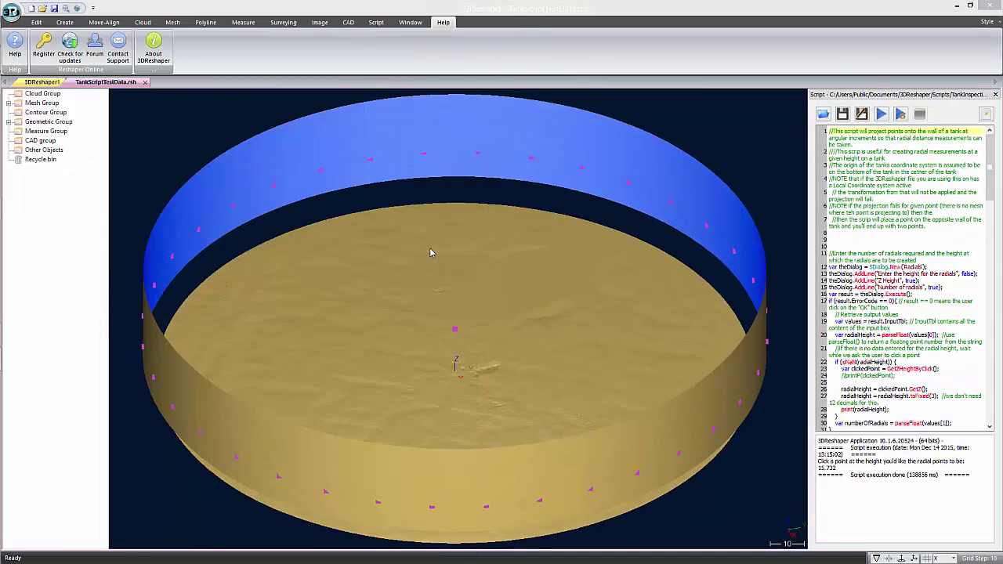
mouse_move(467, 235)
left_mouse_down()
mouse_move(501, 214)
mouse_move(446, 220)
mouse_move(439, 253)
mouse_move(477, 253)
mouse_move(457, 224)
mouse_move(466, 221)
mouse_move(470, 240)
left_mouse_up()
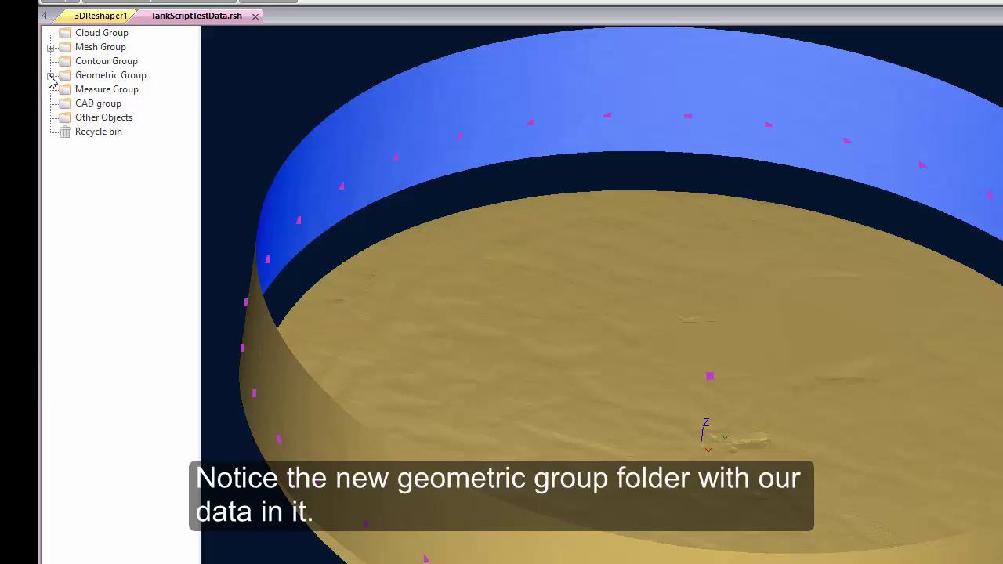
left_click(19, 109)
left_click(110, 89)
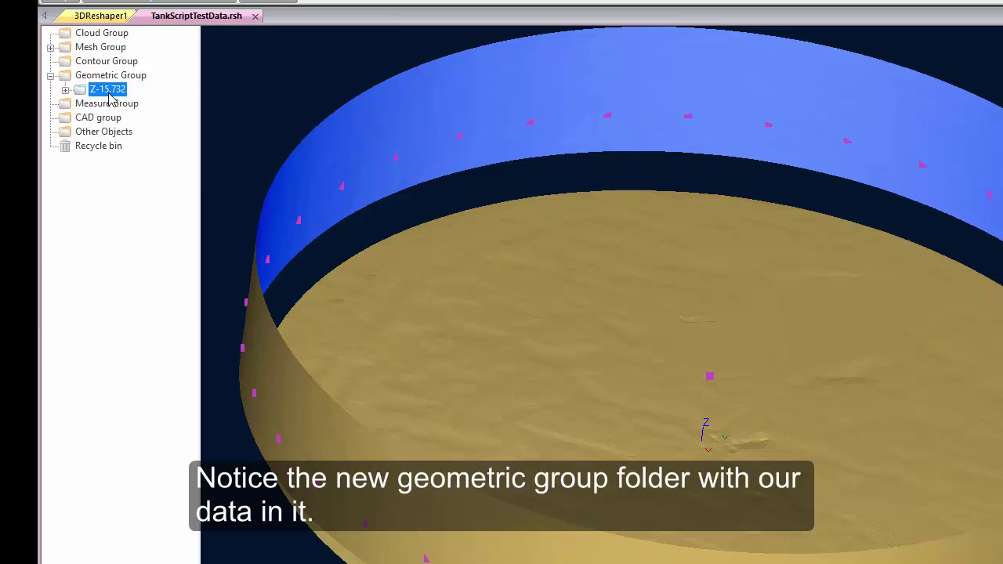
left_click(66, 90)
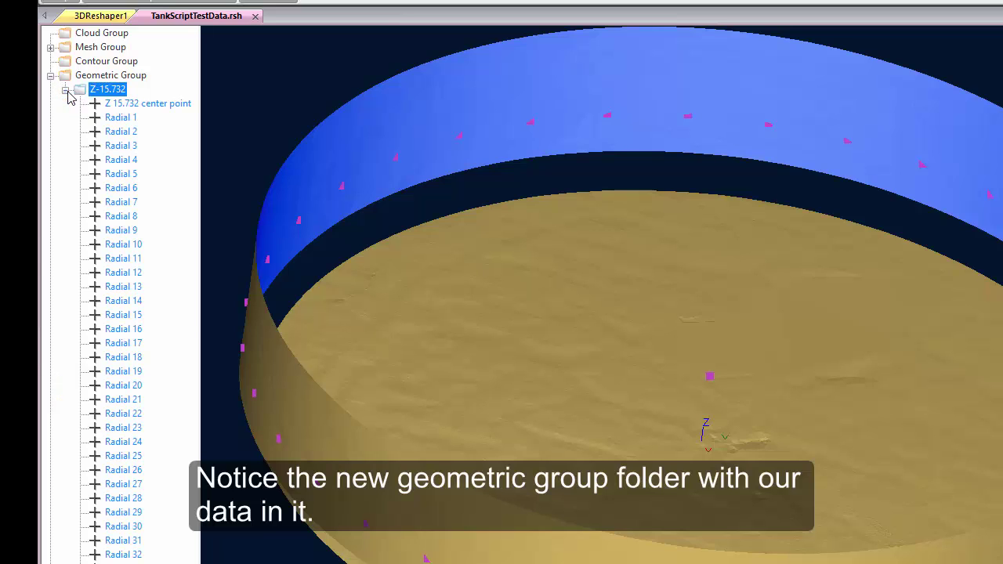
left_click(154, 104)
left_click(123, 119)
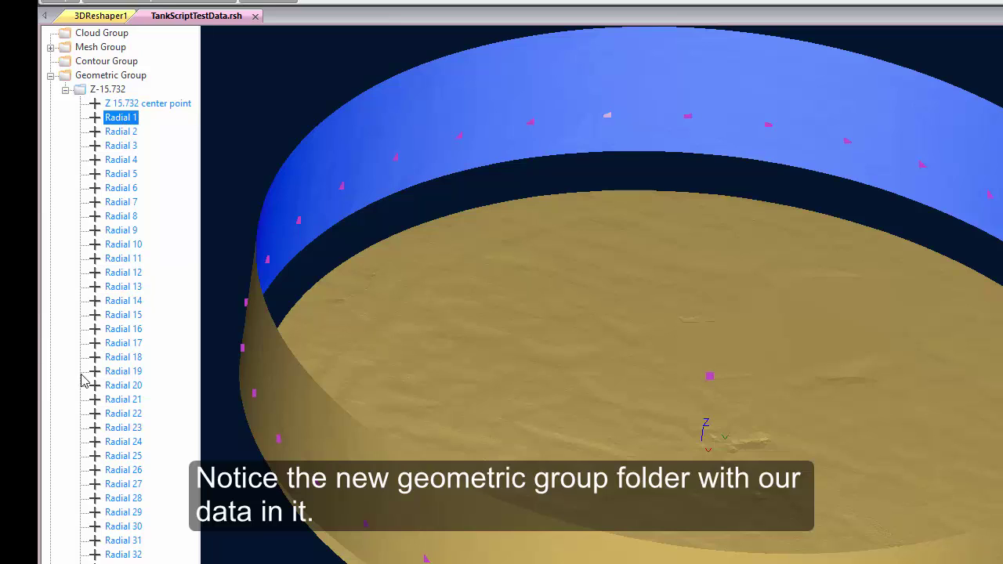
key("shift+End")
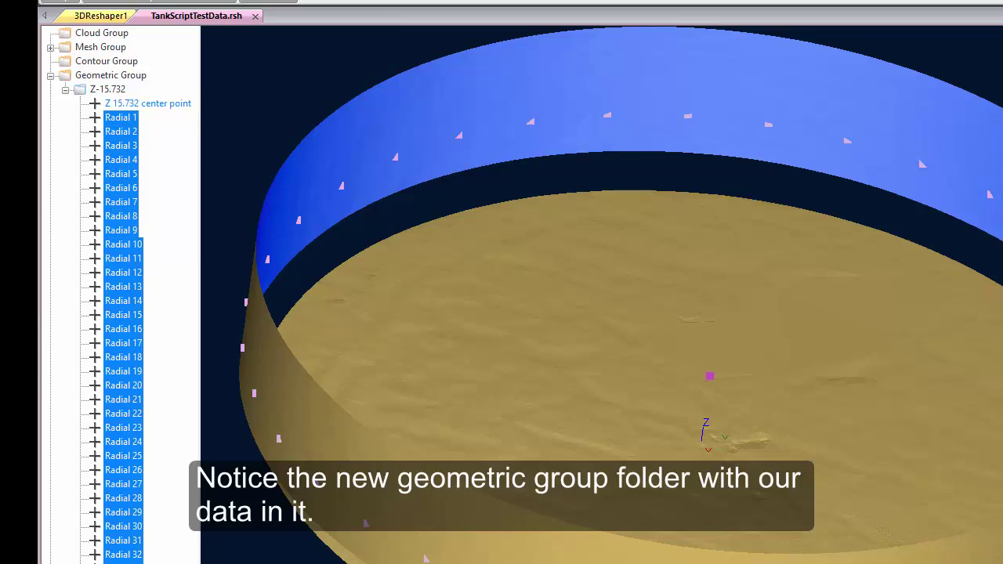
left_click(103, 90)
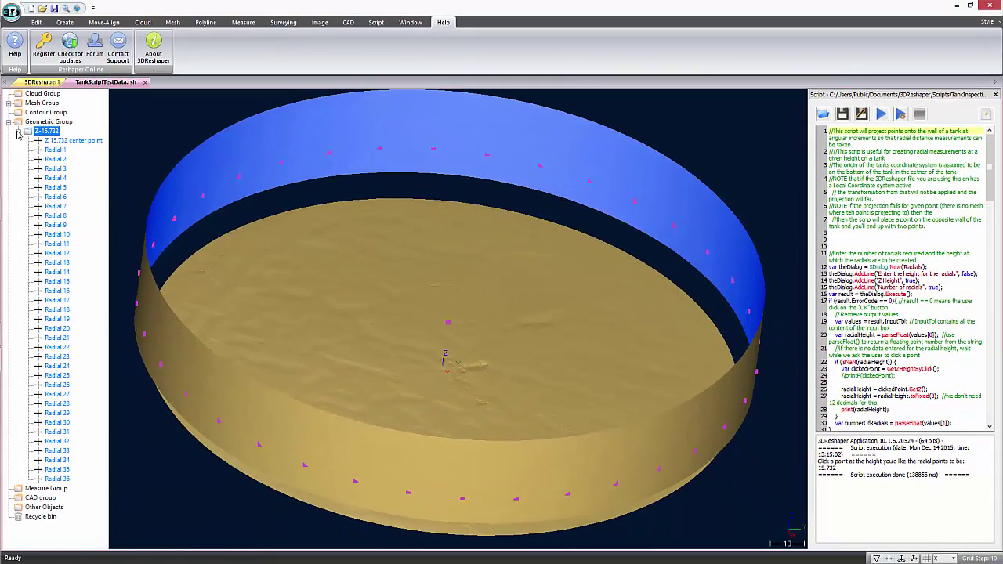
- Collapse the Z-15.732 folder and hide it
left_click(18, 131)
right_click(40, 132)
left_click(64, 138)
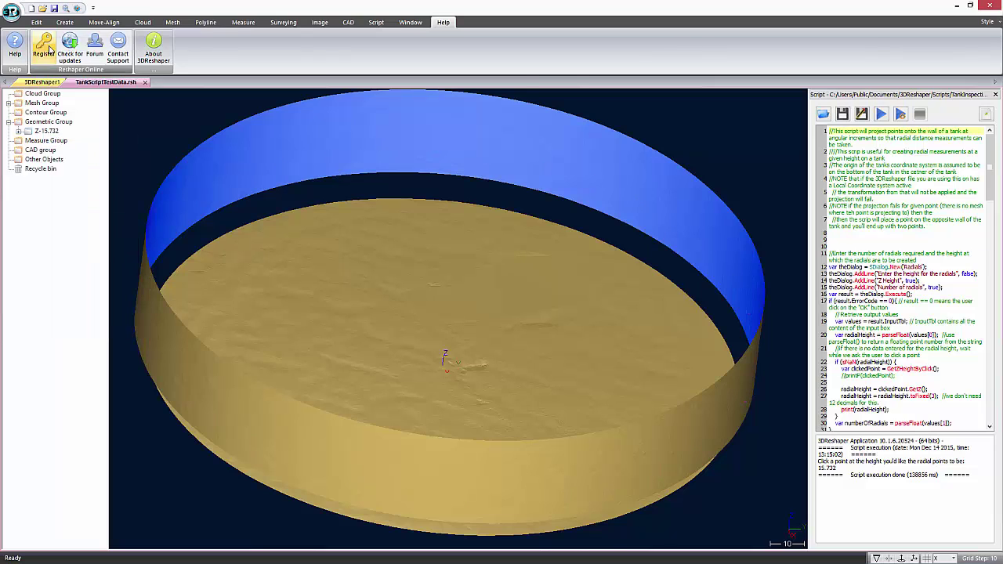
- Load DropPointsForSettlementInspection.js and bring up the tank wall's context menu
left_click(821, 114)
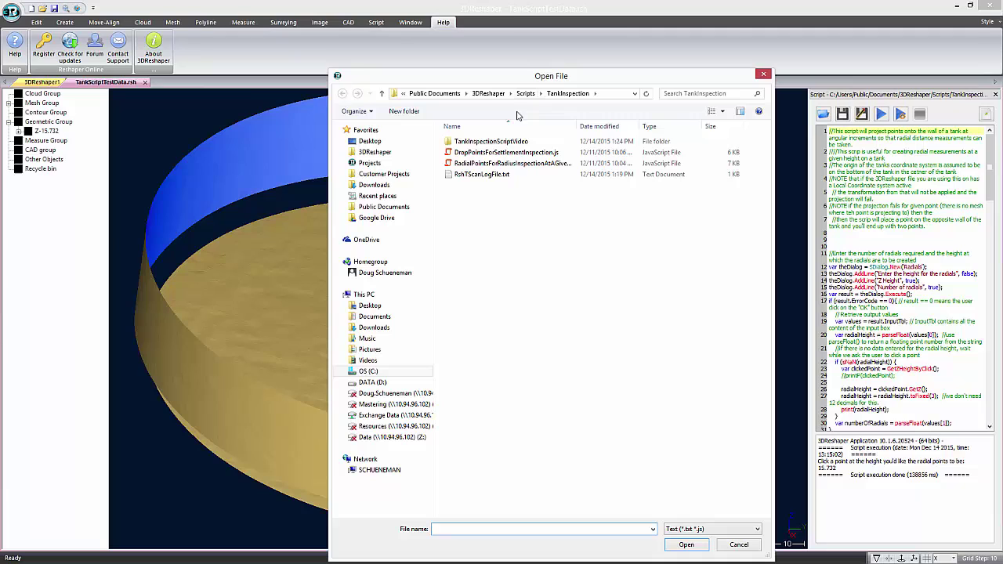
left_click(497, 154)
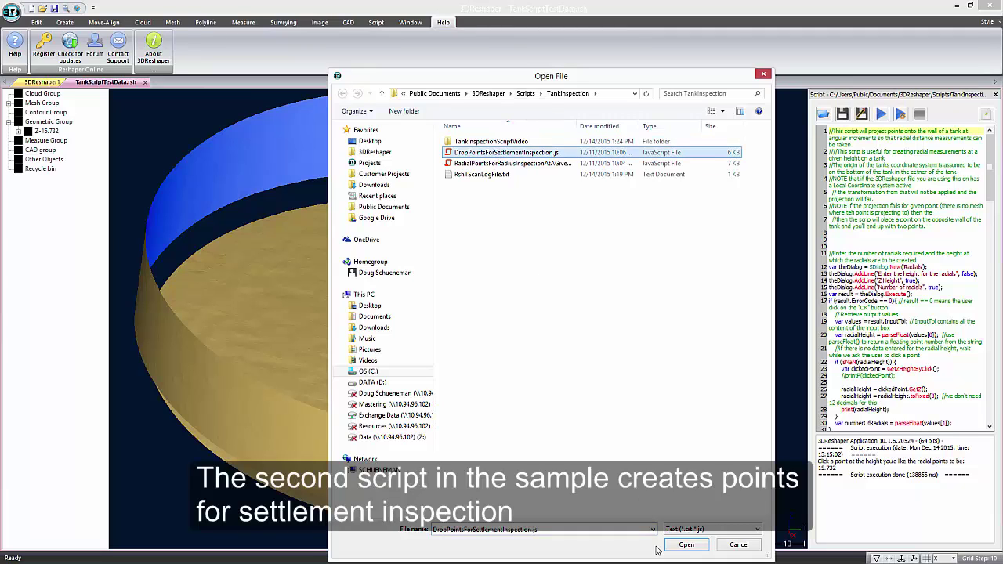
left_click(680, 546)
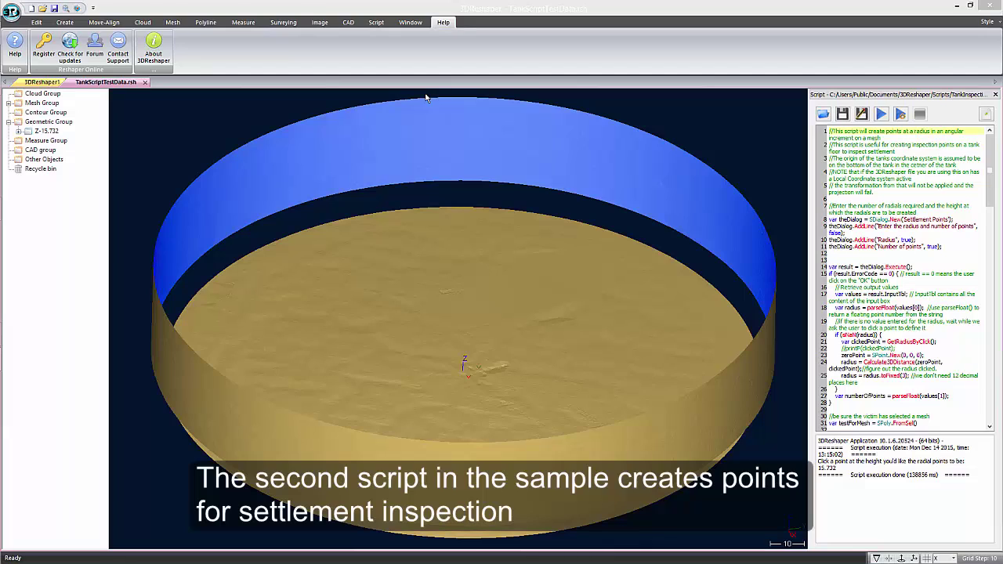
left_click(434, 125)
right_click(435, 126)
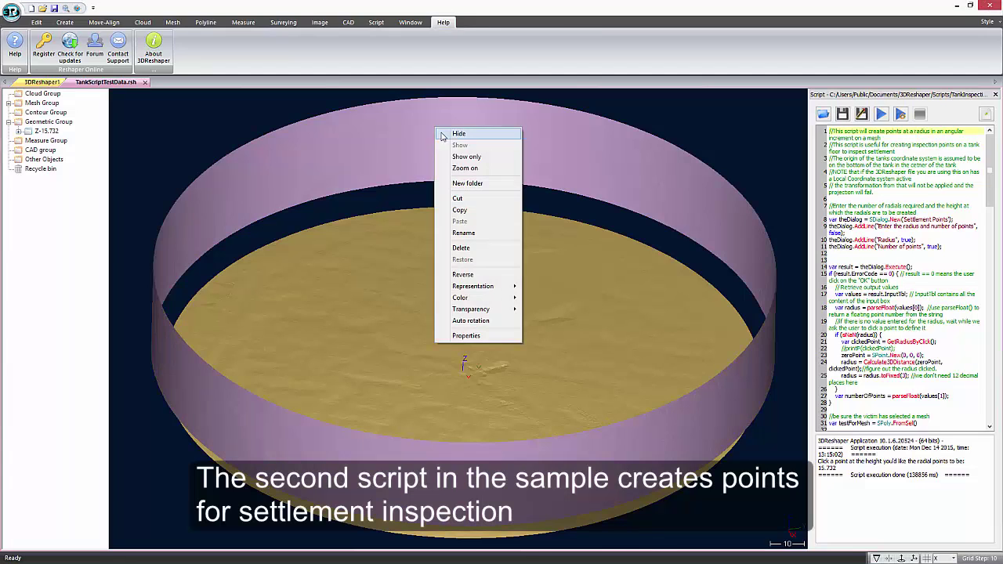
- Hide the wall, then run the settlement script on the floor with radius 75 and 36 points
left_click(460, 134)
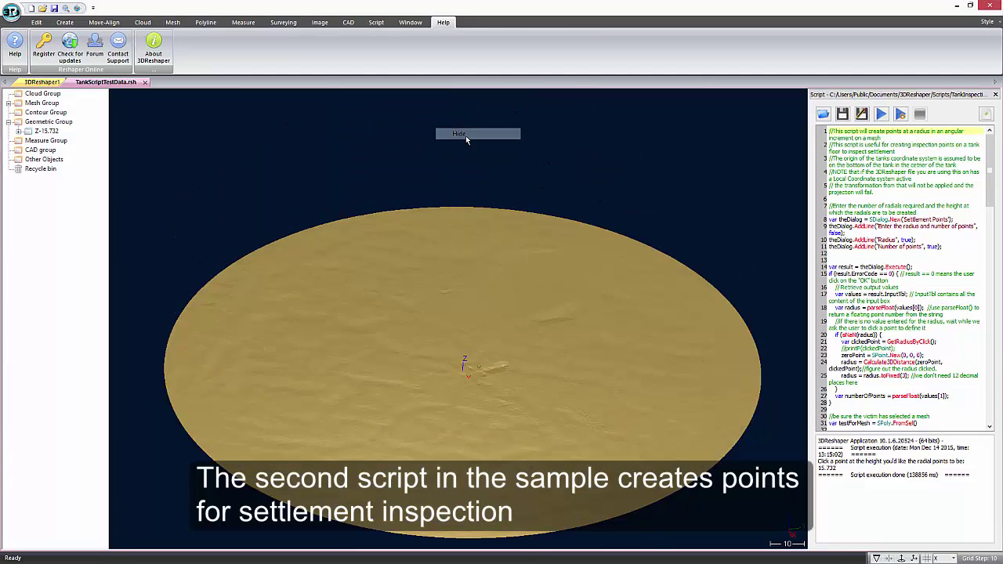
left_click(465, 255)
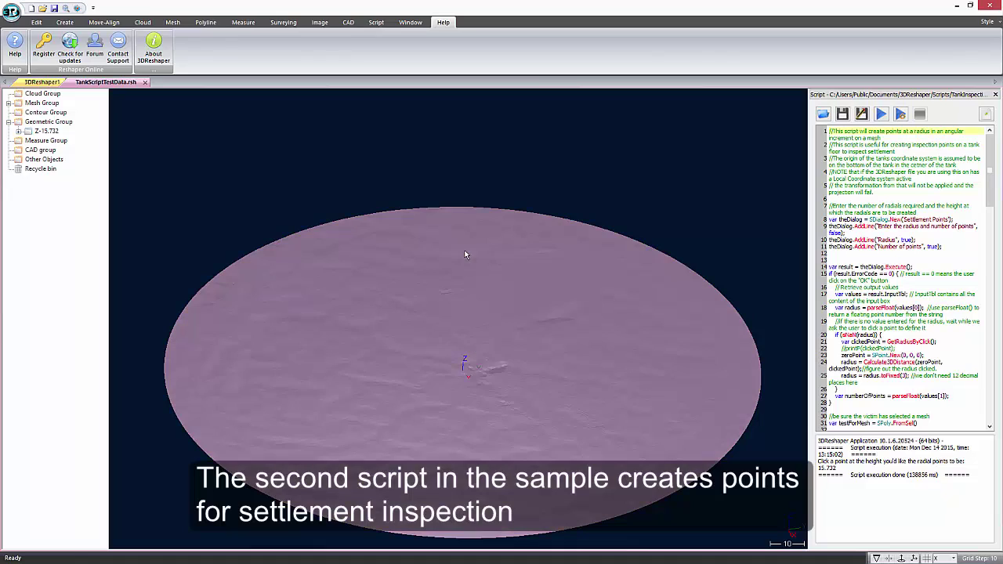
left_click(881, 115)
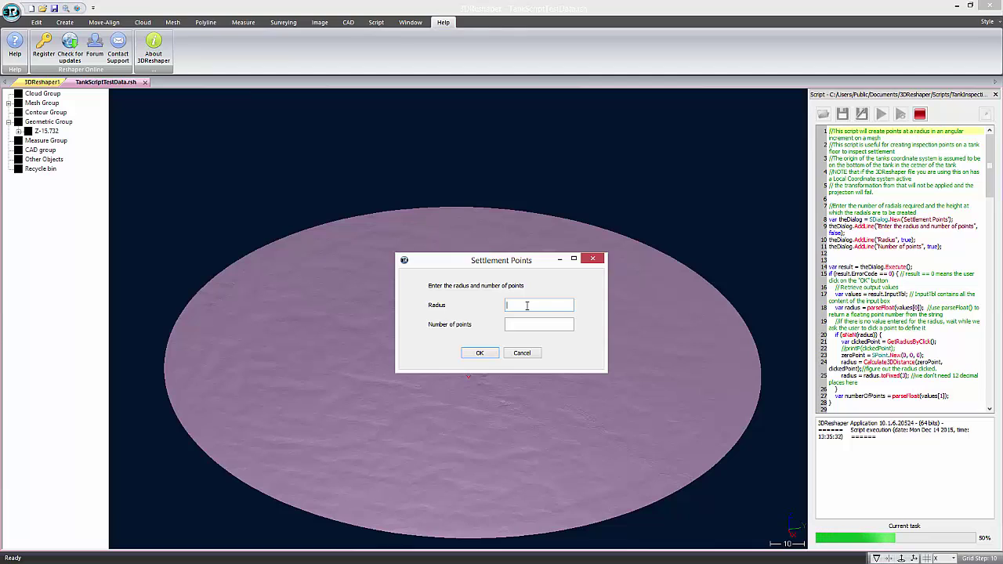
type("75")
left_click(522, 324)
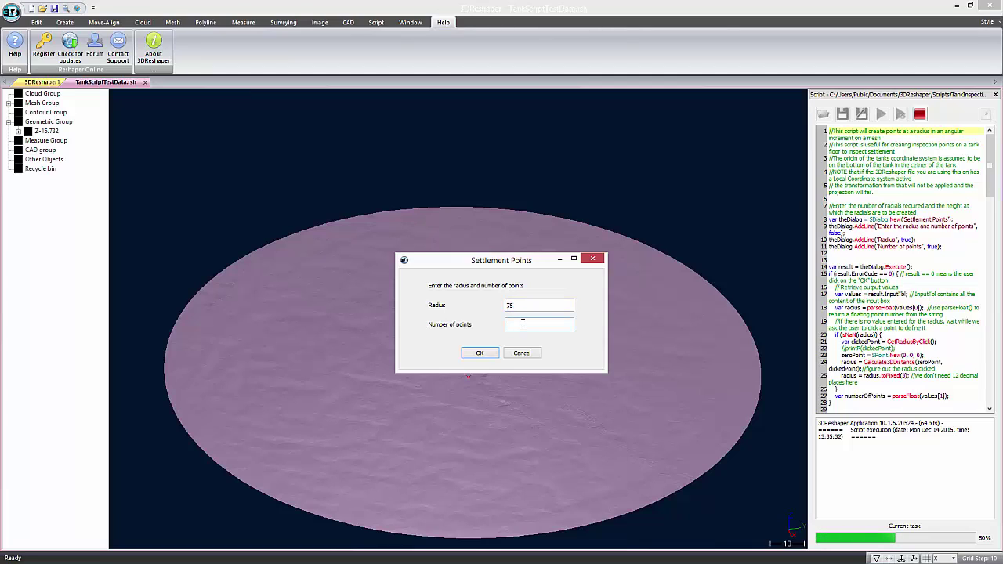
left_click(480, 353)
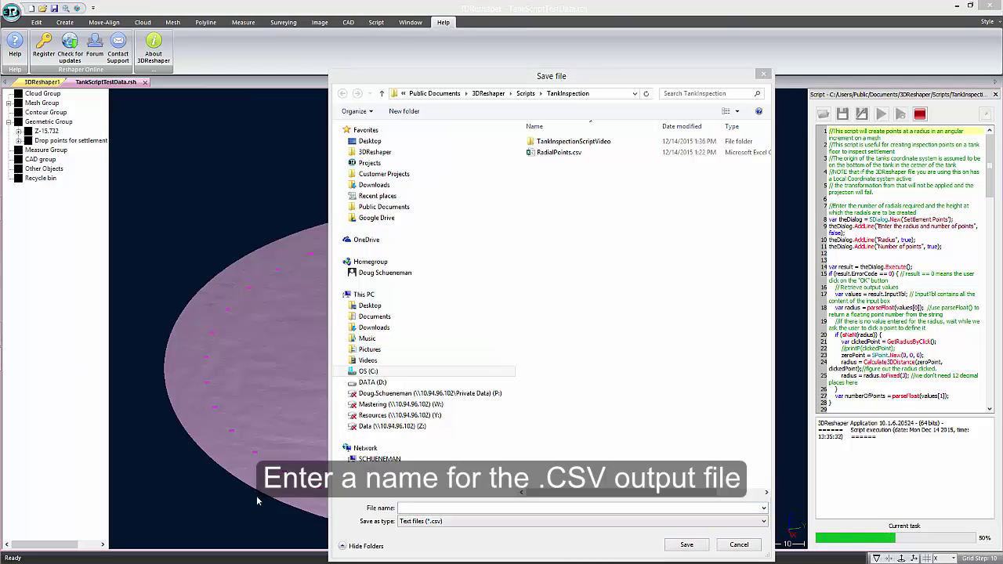
- Save the settlement report as DropPoints.csv and switch to the TankInspection folder
left_click(418, 511)
type("Drop")
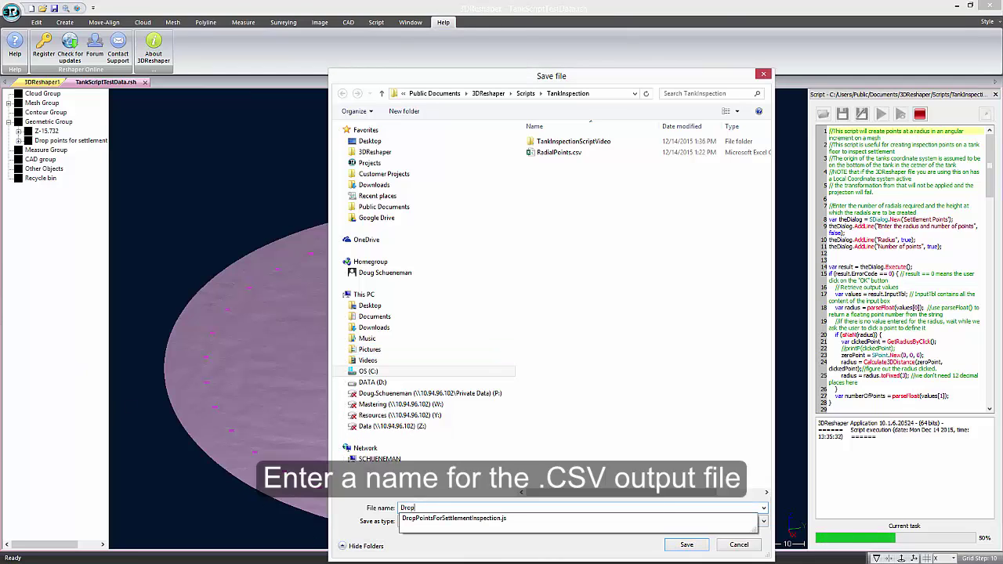
type("Points")
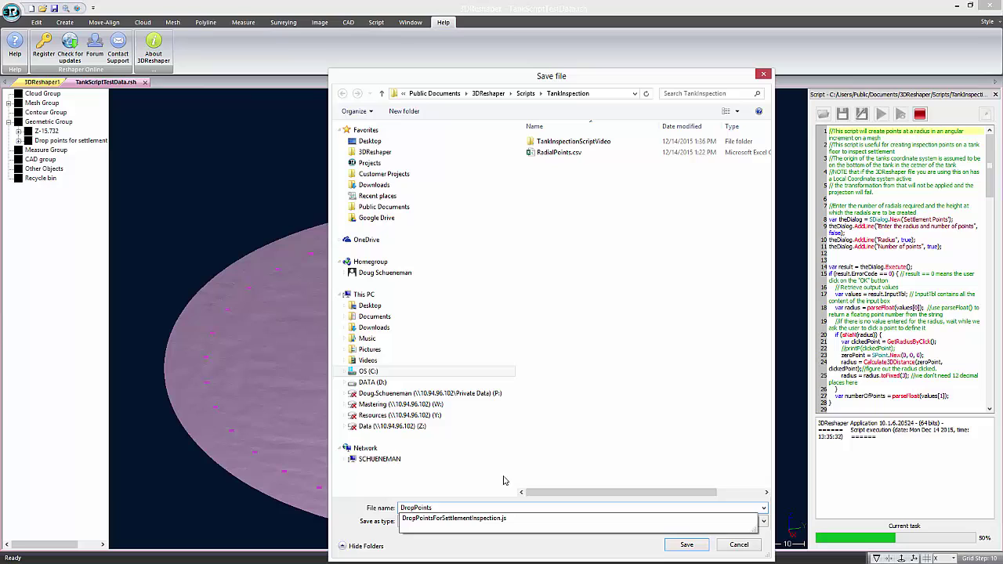
left_click(694, 544)
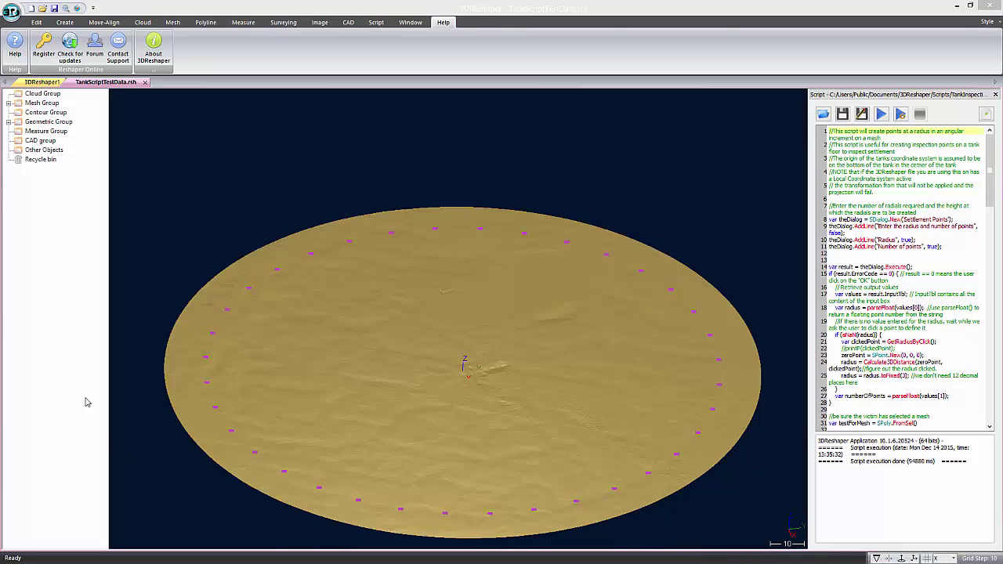
key("alt+Tab")
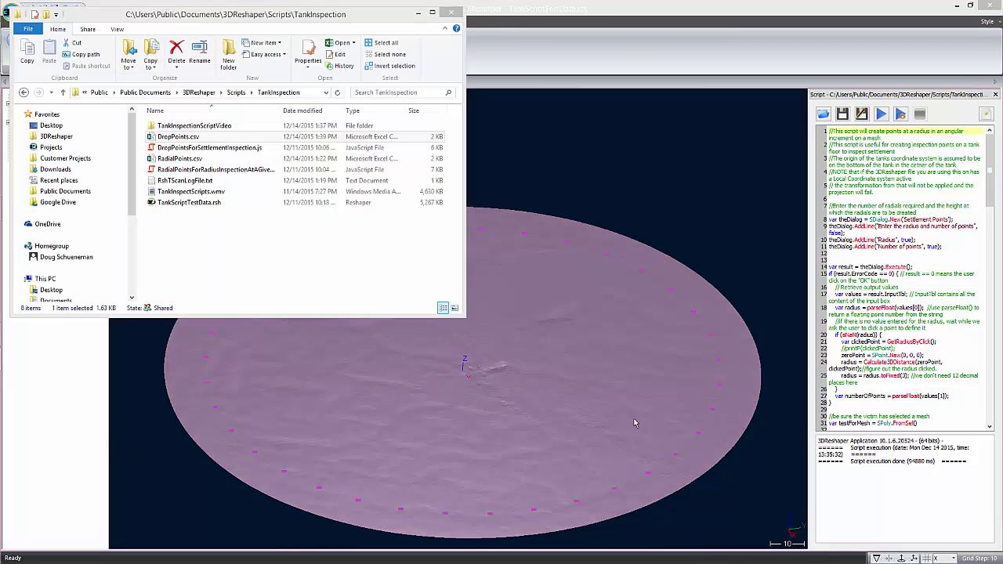
- Open DropPoints.csv in Excel, autofit column A and select the Z values in column D
double_click(189, 139)
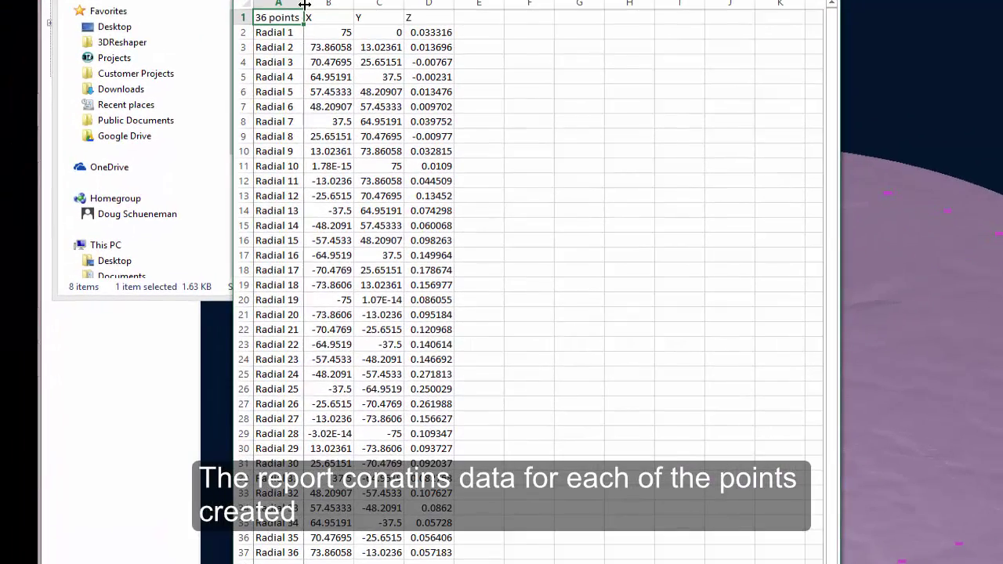
double_click(308, 4)
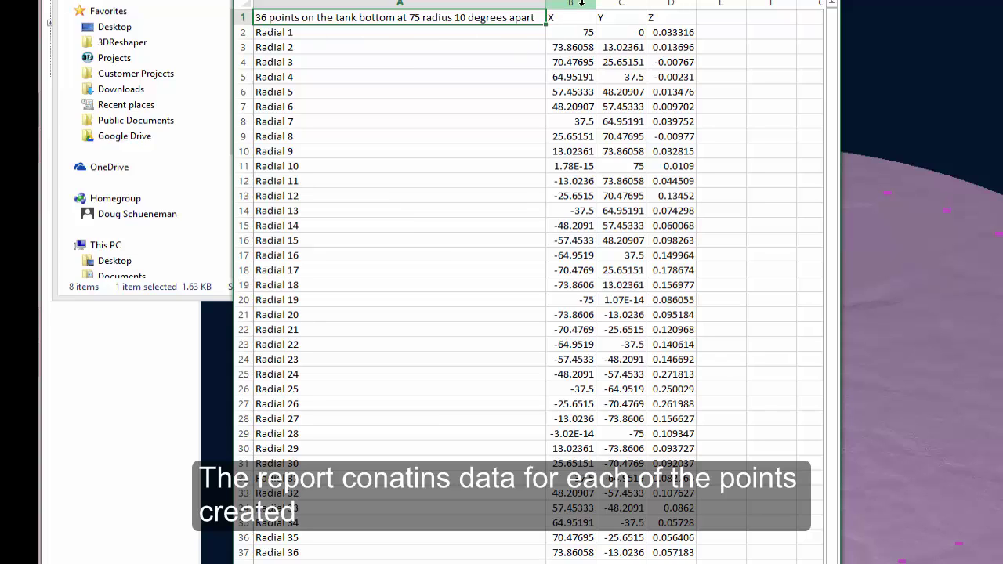
left_click_drag(670, 35, 663, 548)
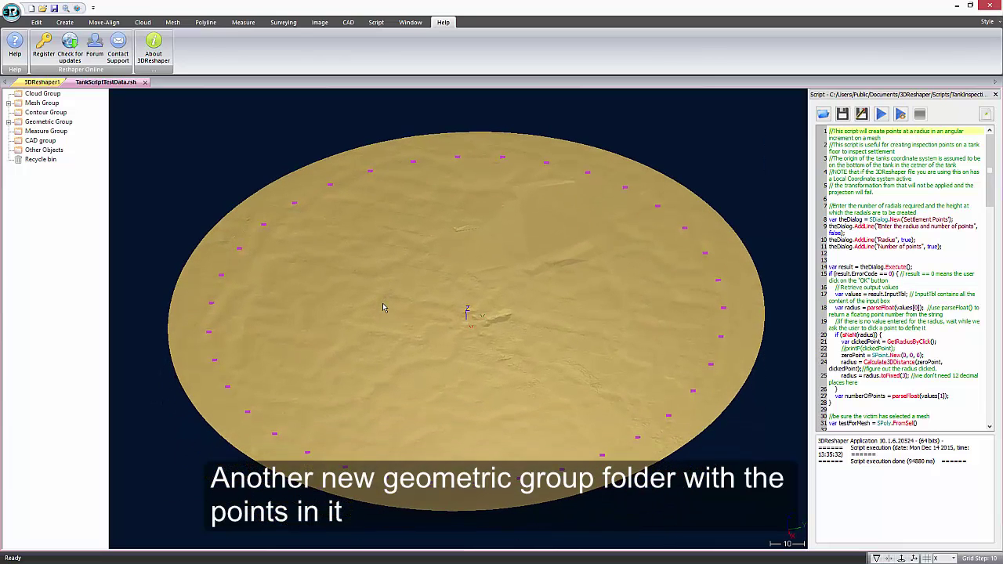
- Expand the Geometric Group and select all the radial points in the settlement drop points folder
left_click(8, 122)
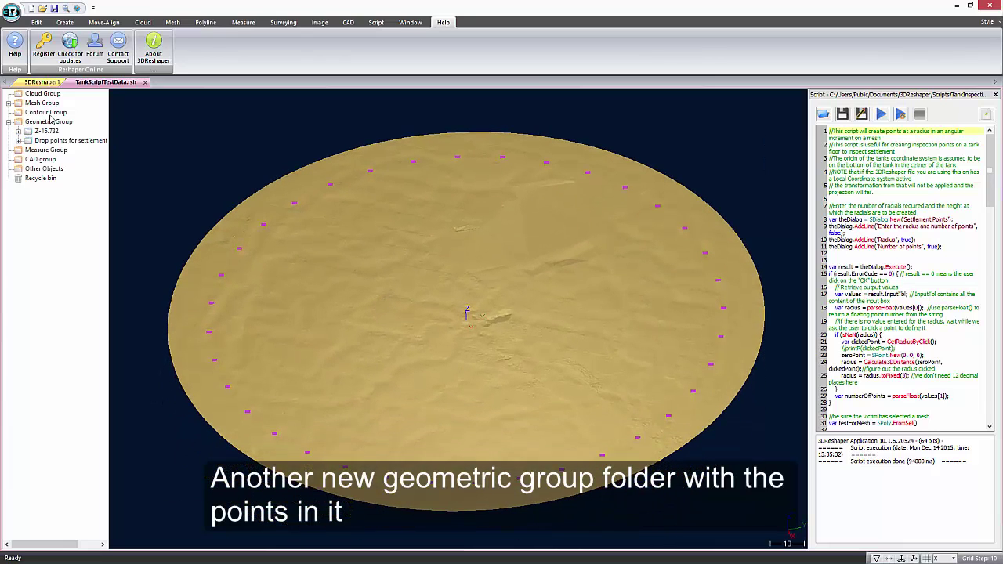
left_click(51, 141)
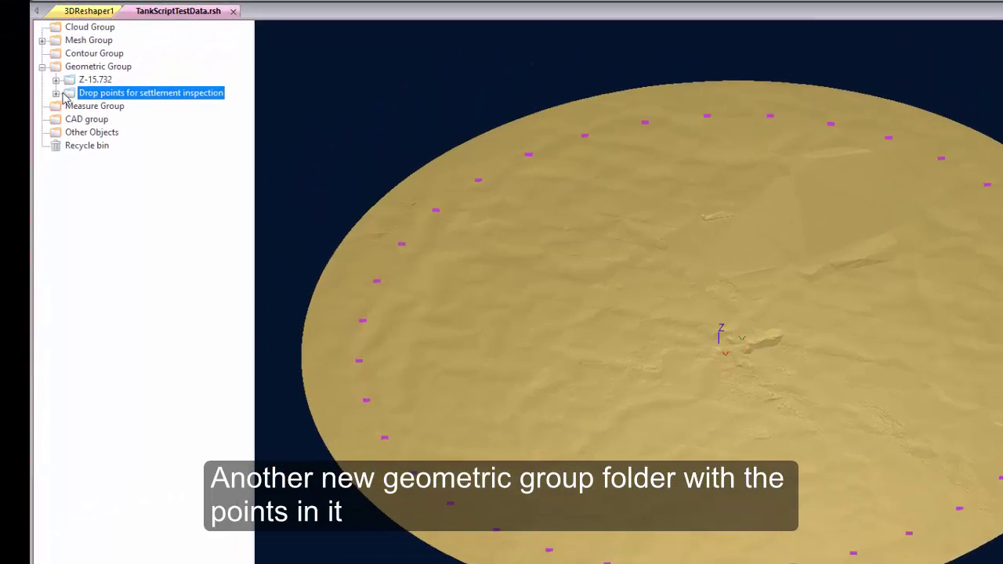
left_click(19, 140)
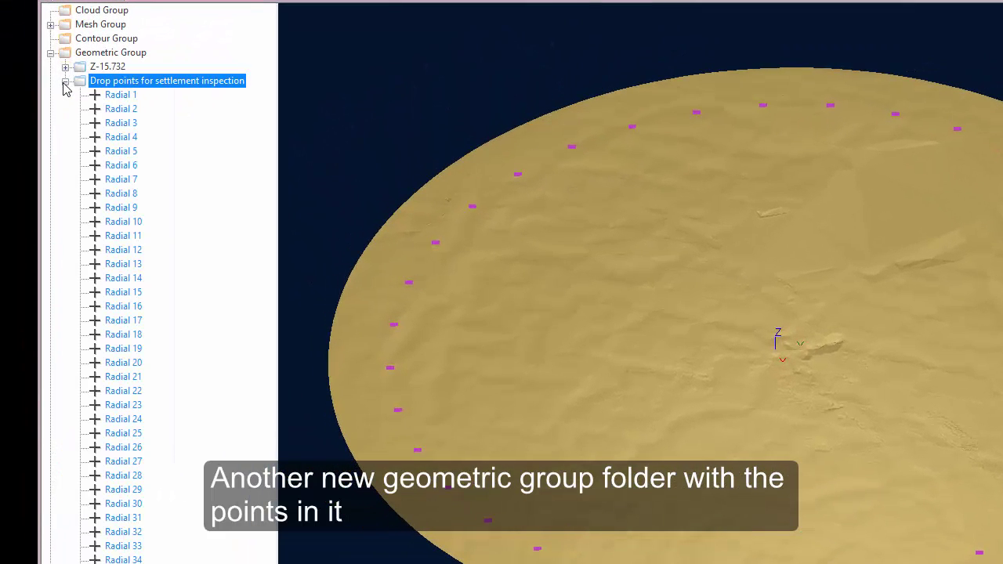
left_click(109, 95)
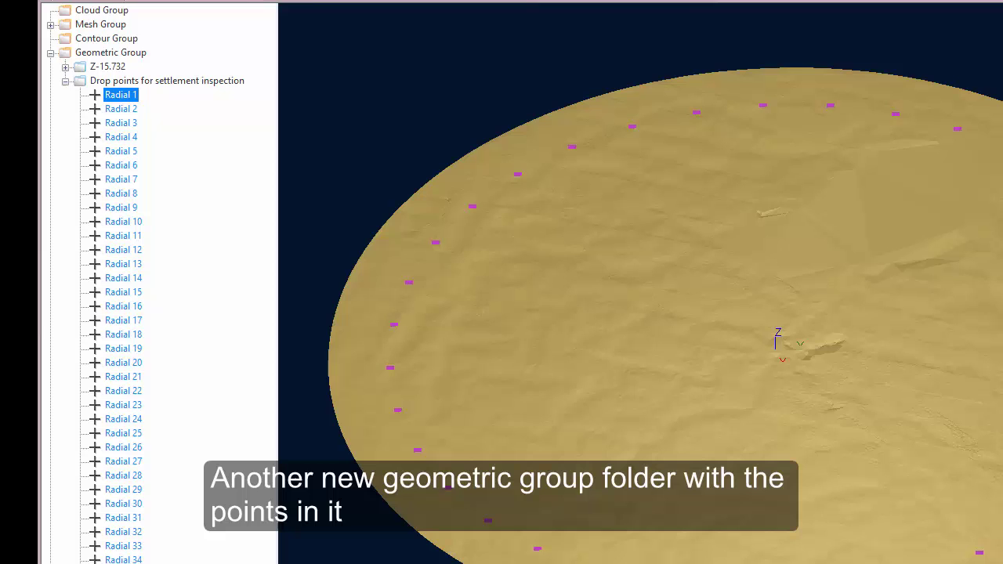
key("shift+End")
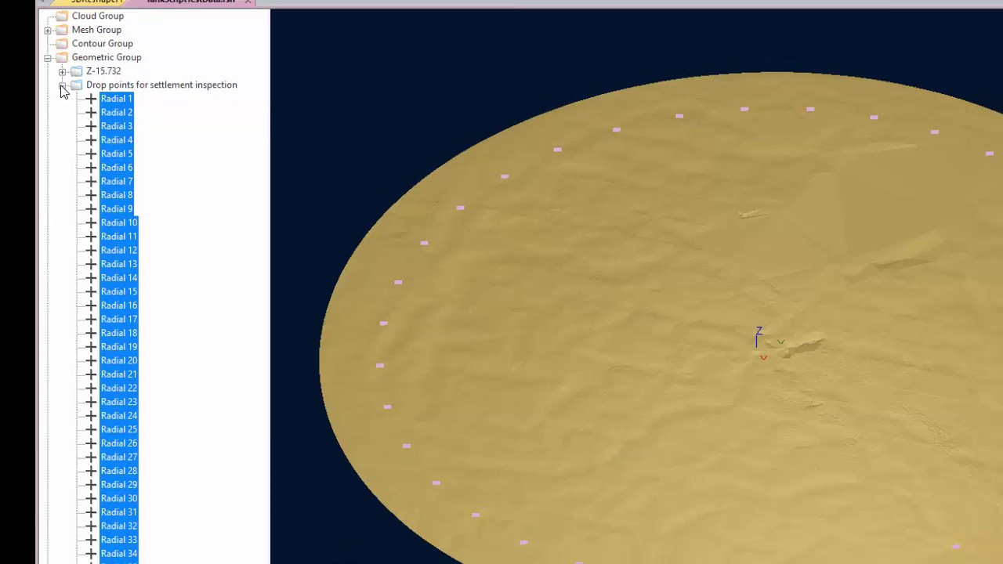
left_click(63, 85)
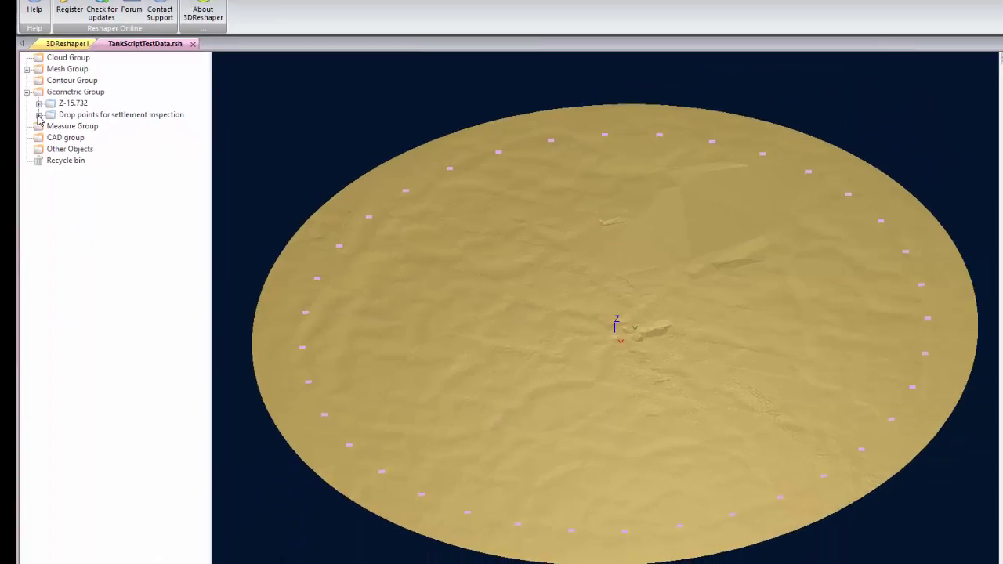
- Show the Mesh Group and Geometric Group, then orbit to a lower oblique view
right_click(100, 31)
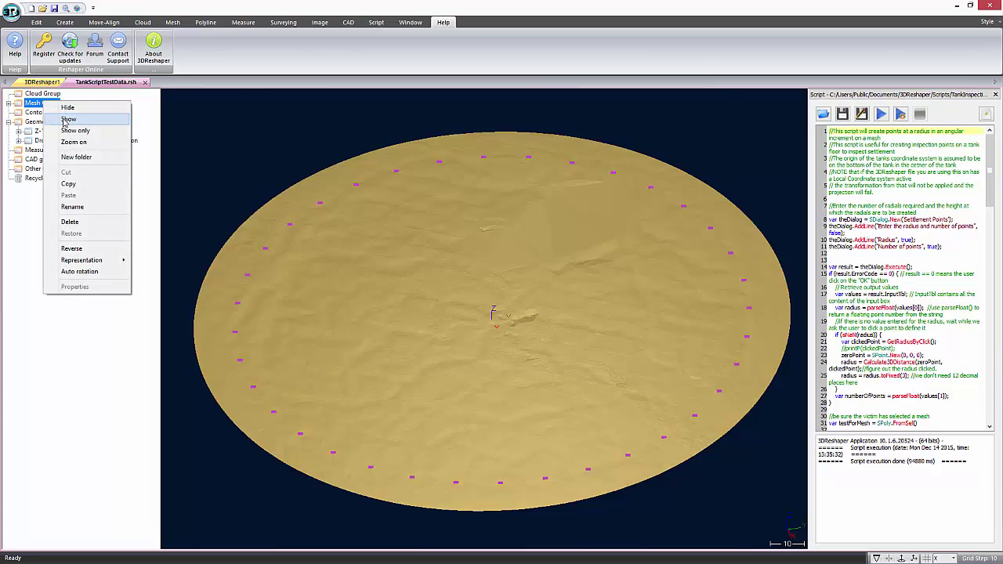
left_click(69, 118)
left_click(52, 122)
right_click(55, 124)
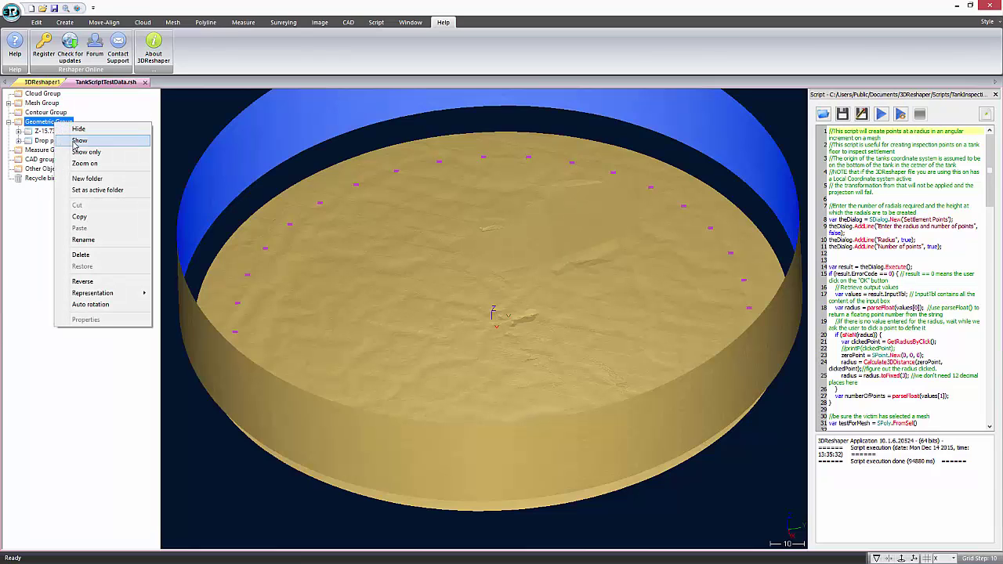
left_click(79, 140)
left_click_drag(354, 225, 375, 263)
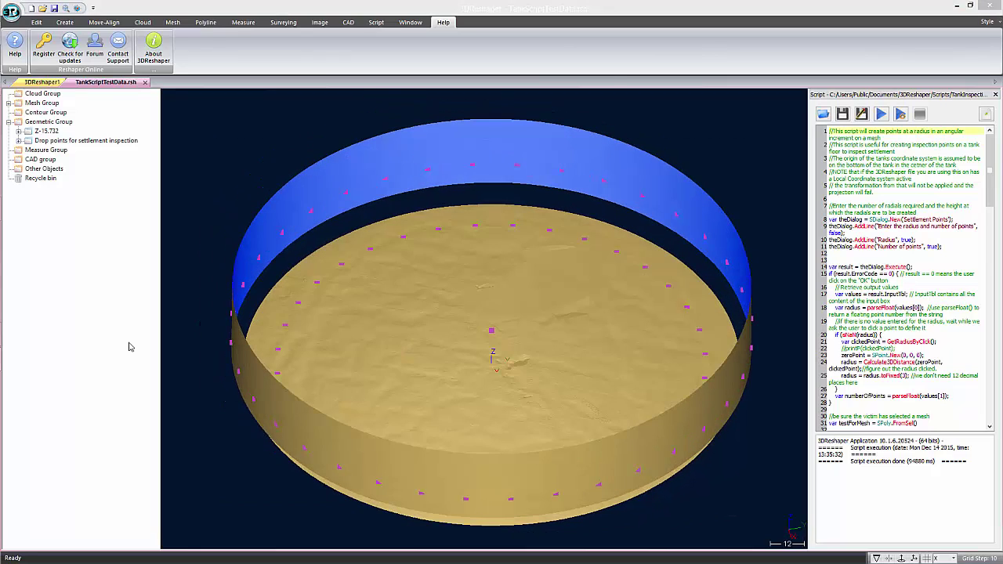
right_click(44, 105)
- Hide the tank mesh and box-select all the wall and settlement points
left_click(65, 112)
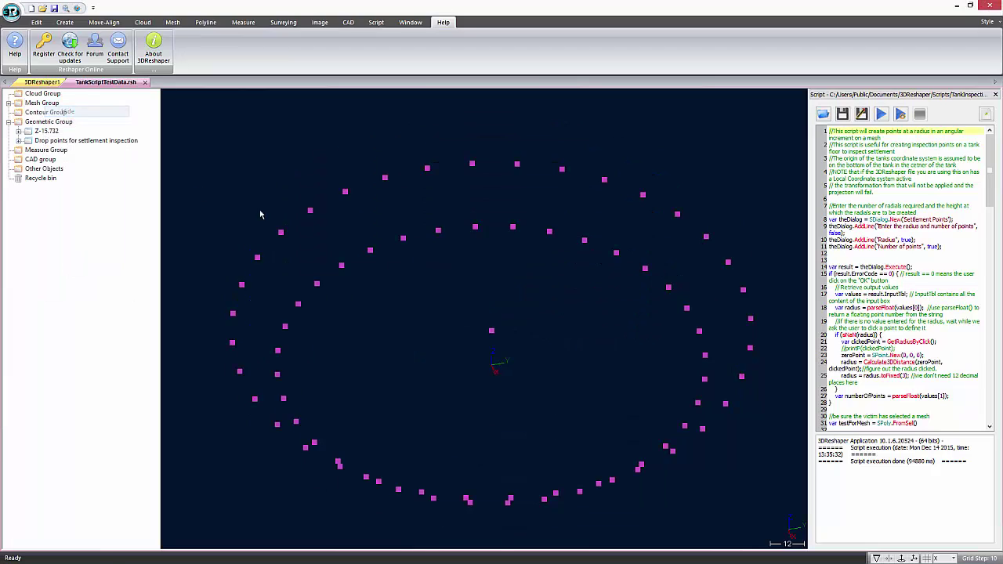
scroll(463, 274, "down", 3)
left_click_drag(690, 189, 294, 455)
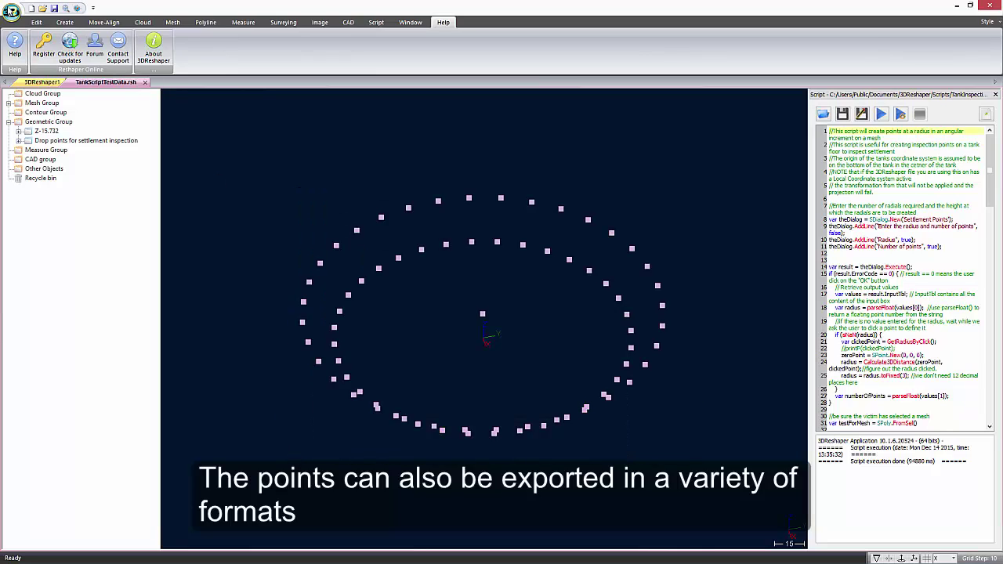
- Review the Export formats in the 3DR application menu, then close it without exporting
left_click(11, 12)
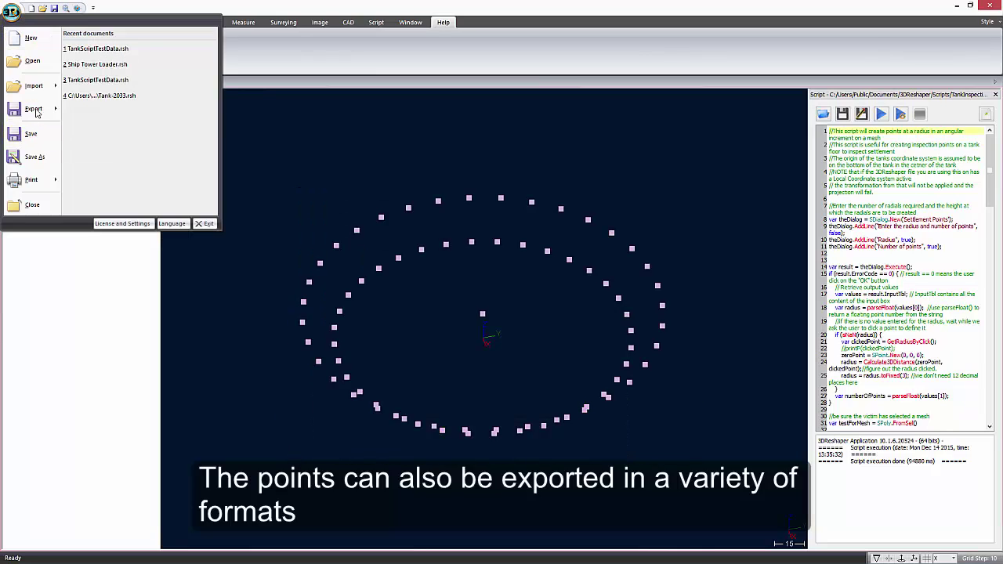
mouse_move(36, 110)
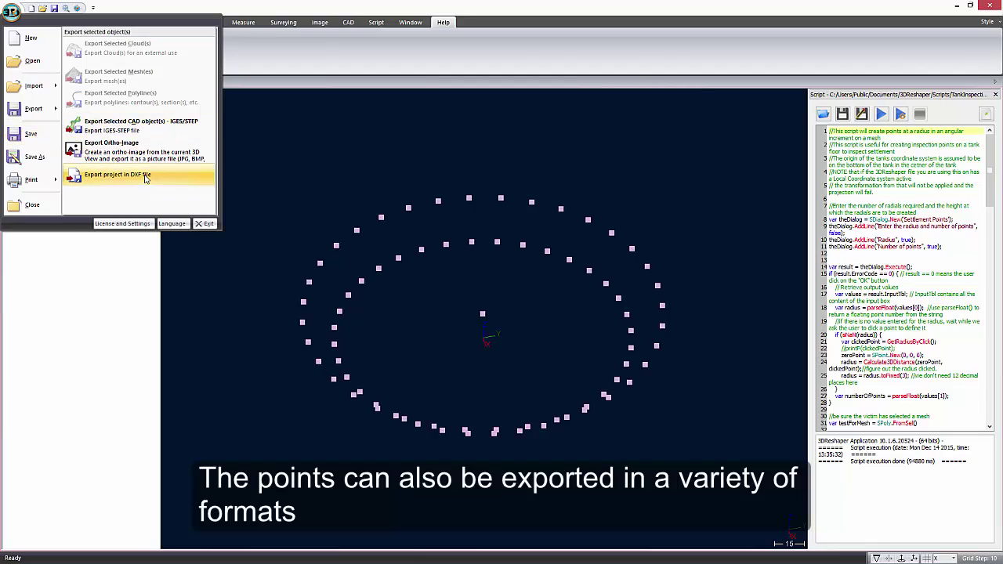
left_click(326, 159)
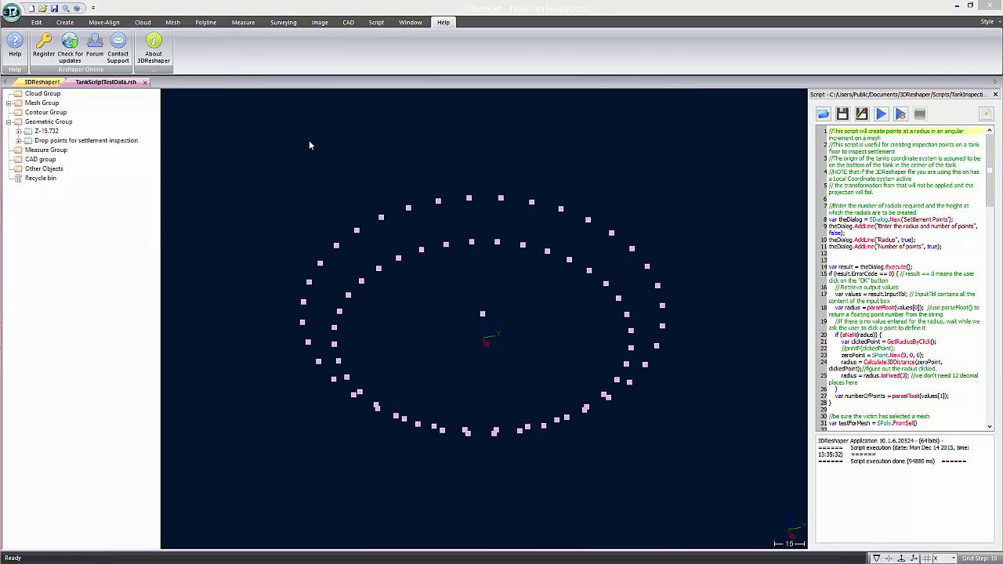
- Launch the Reshaper Script help documentation from the Start menu's app list
key("super")
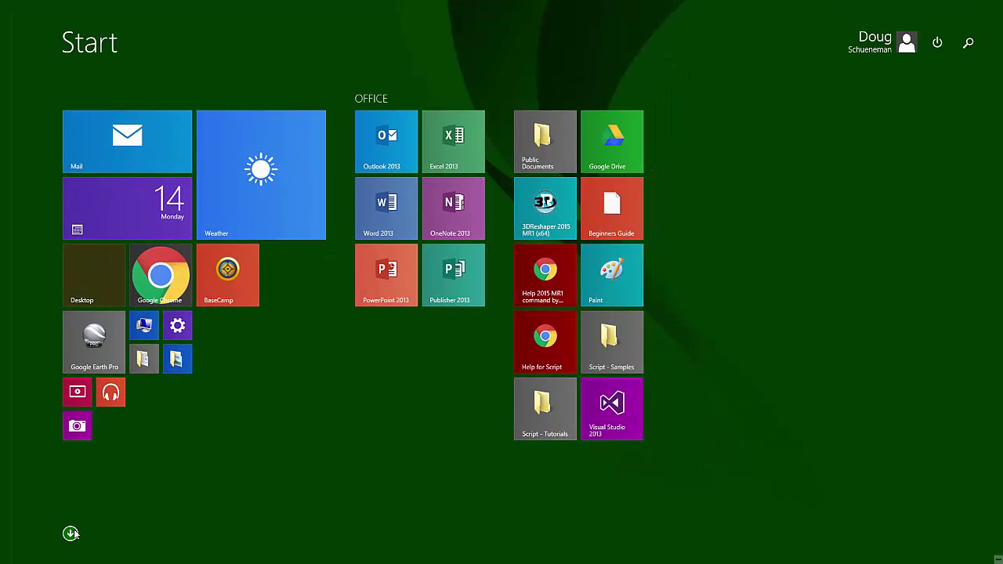
left_click(70, 533)
scroll(744, 139, "down", 2)
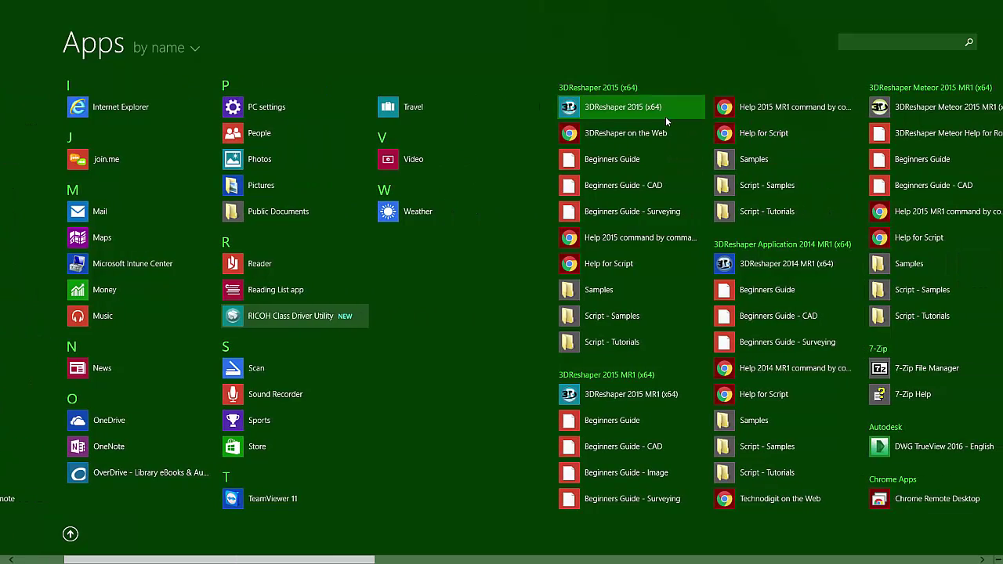
left_click(594, 264)
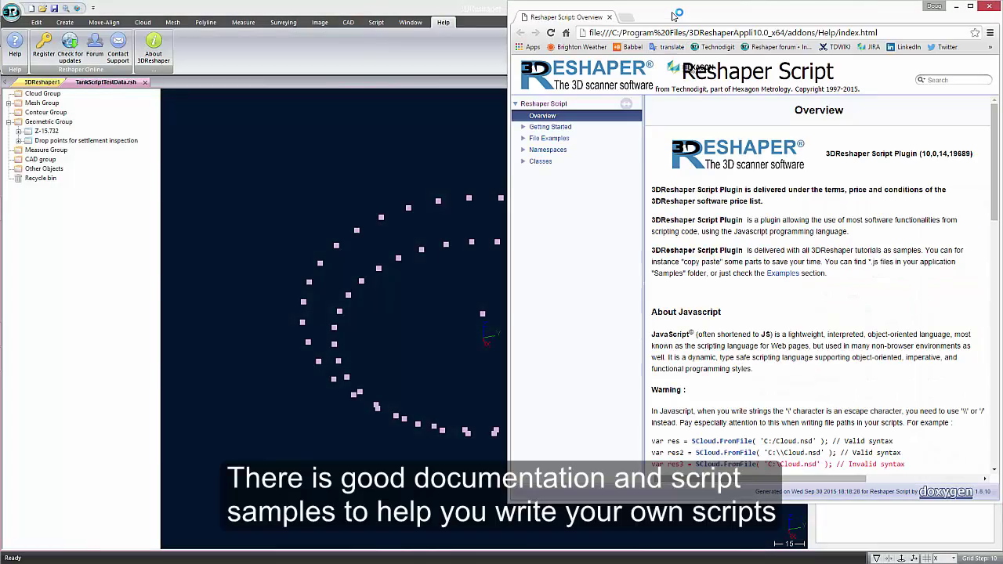
- Maximize the help browser and scroll through the Reshaper Script Overview page
double_click(672, 16)
scroll(517, 212, "down", 10)
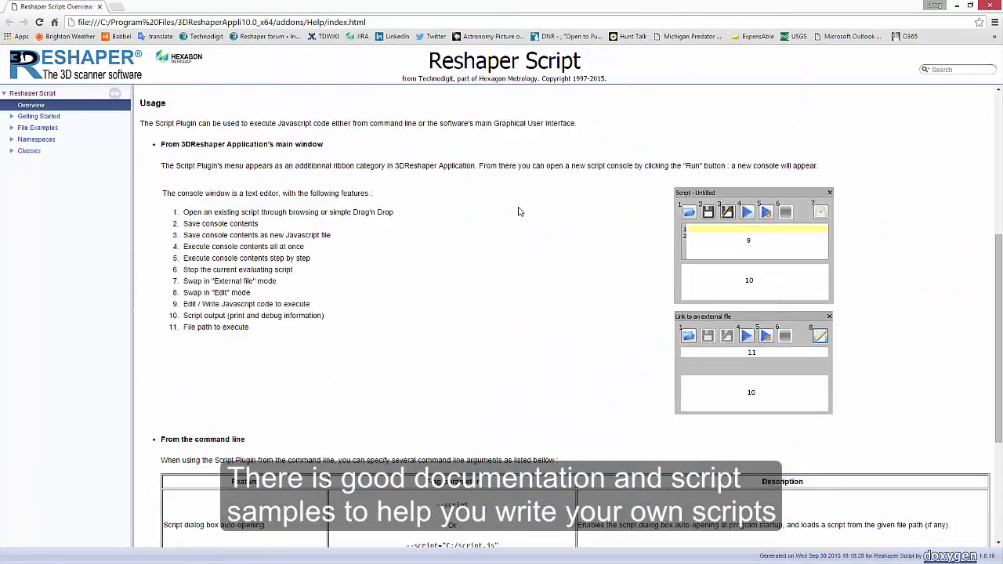
scroll(518, 212, "up", 10)
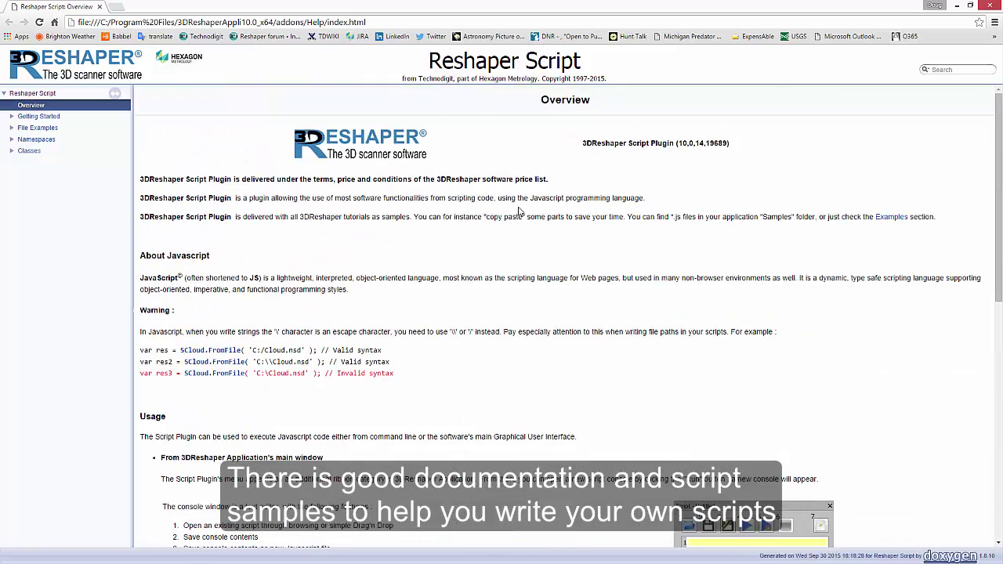
- Open the 'Script - Tutorials' samples folder from All apps and enlarge its Explorer window
key("super")
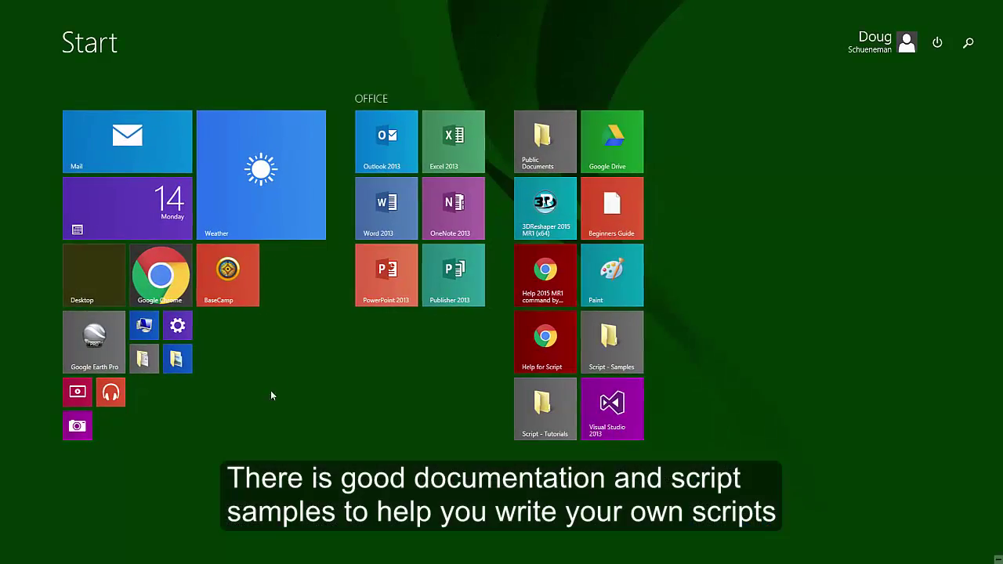
left_click(70, 531)
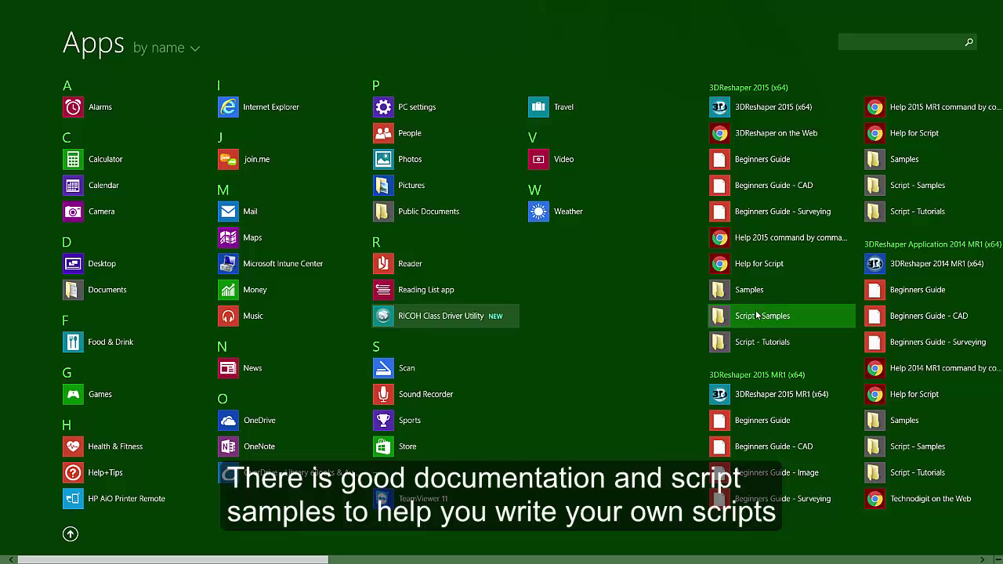
left_click(748, 344)
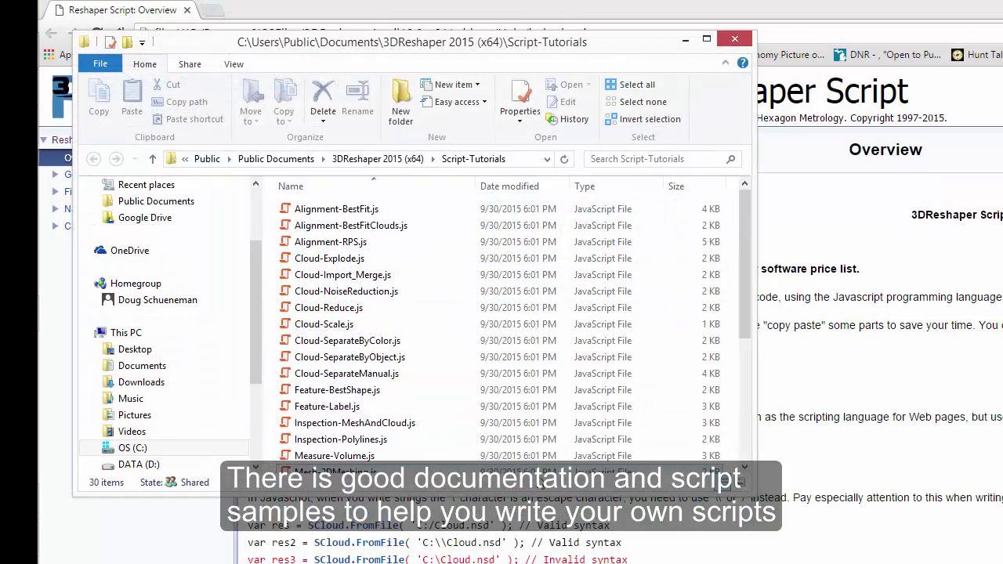
left_click_drag(540, 494, 541, 563)
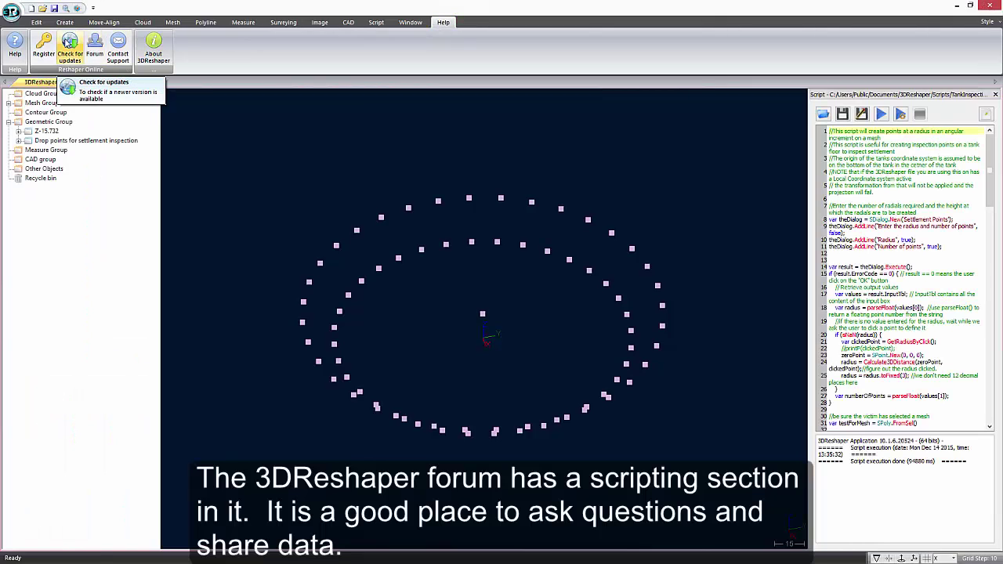
- Go through the Help ribbon's Forum to the Reshaper Scripts board, page 2
left_click(94, 48)
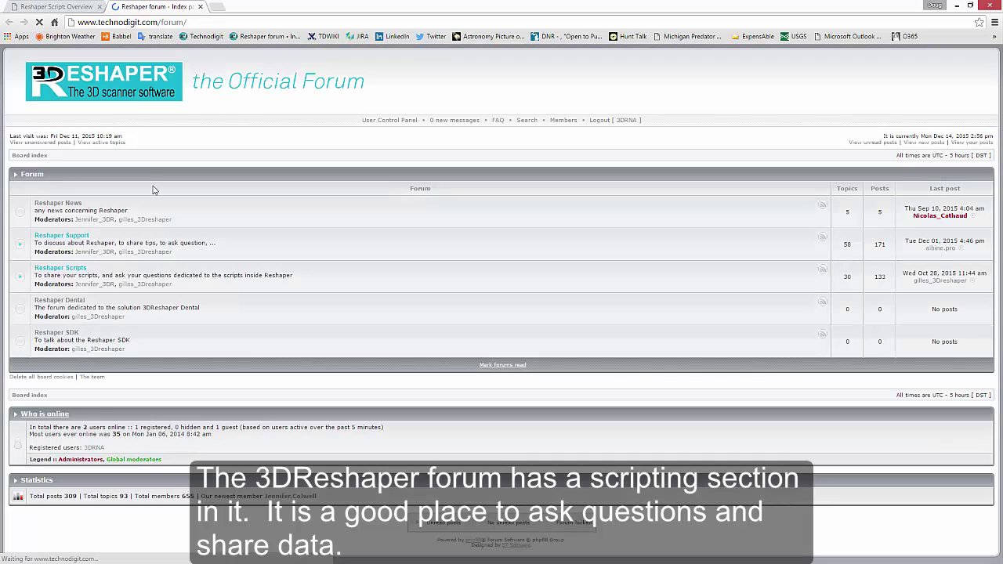
left_click(78, 269)
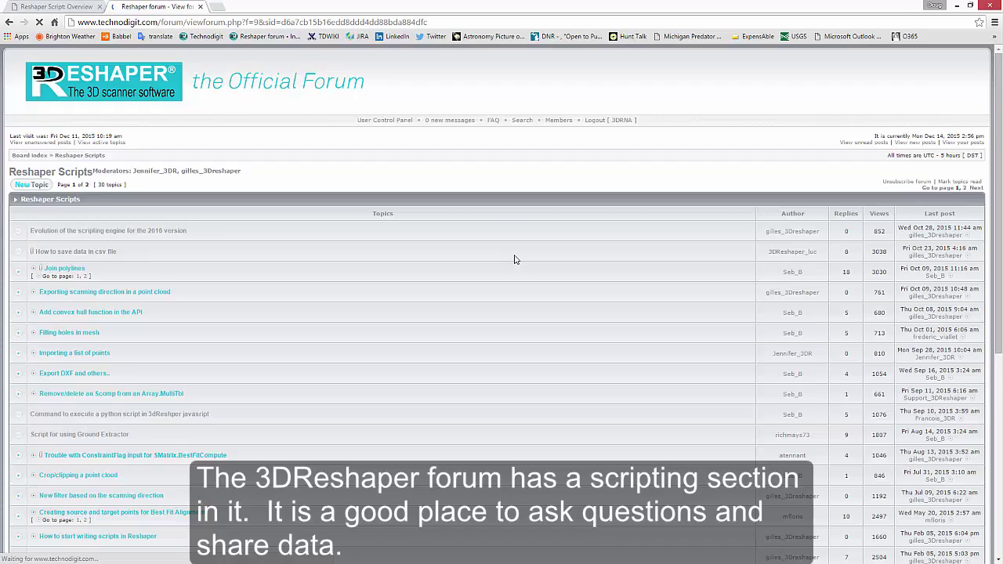
scroll(515, 258, "down", 5)
scroll(519, 258, "up", 4)
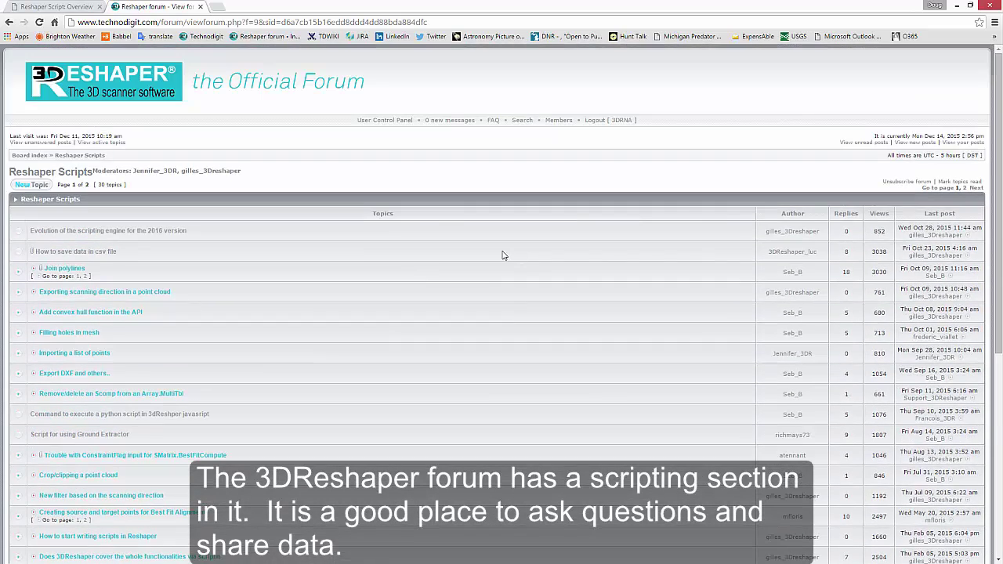
left_click(976, 188)
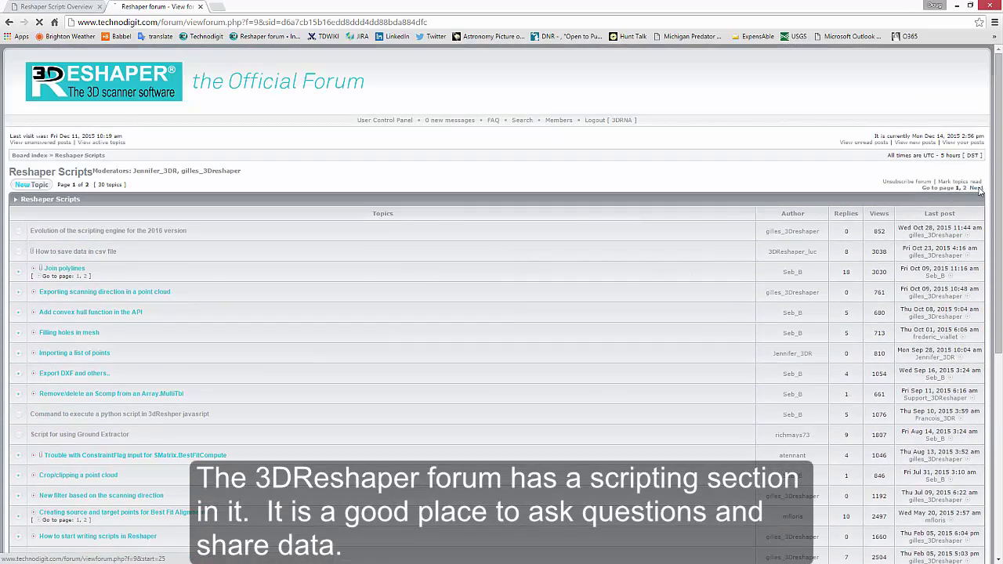